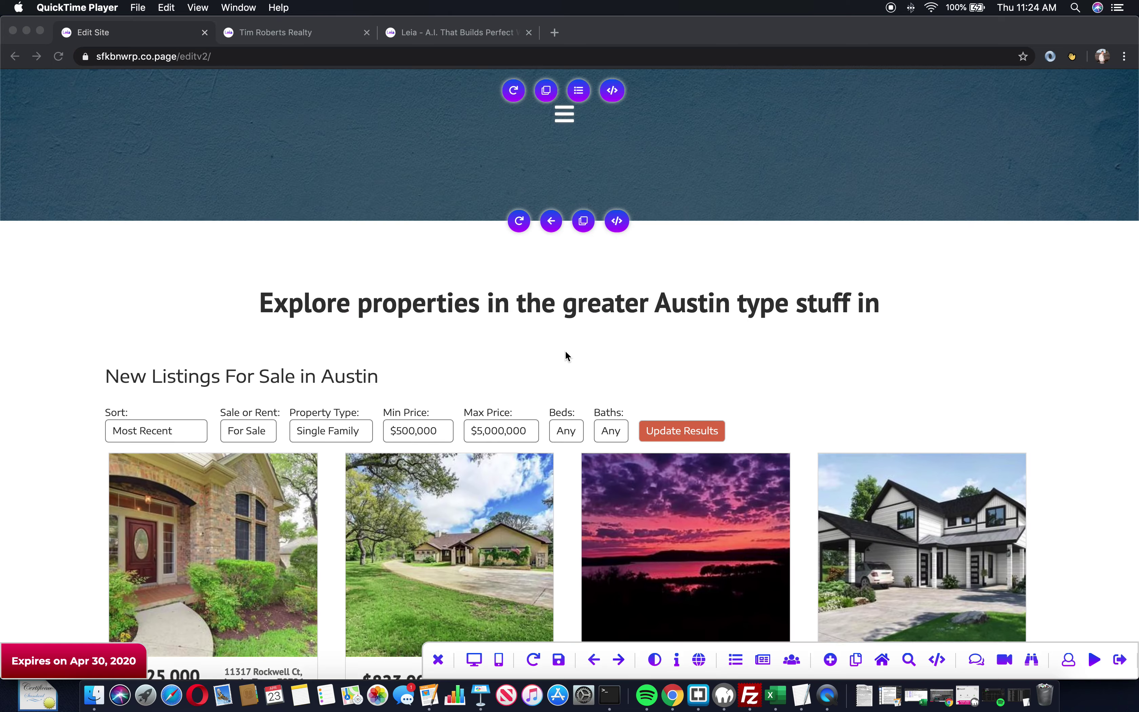
Scroll through the site page to review the empty Listings section
scroll(566, 356, "down", 7)
scroll(565, 356, "up", 10)
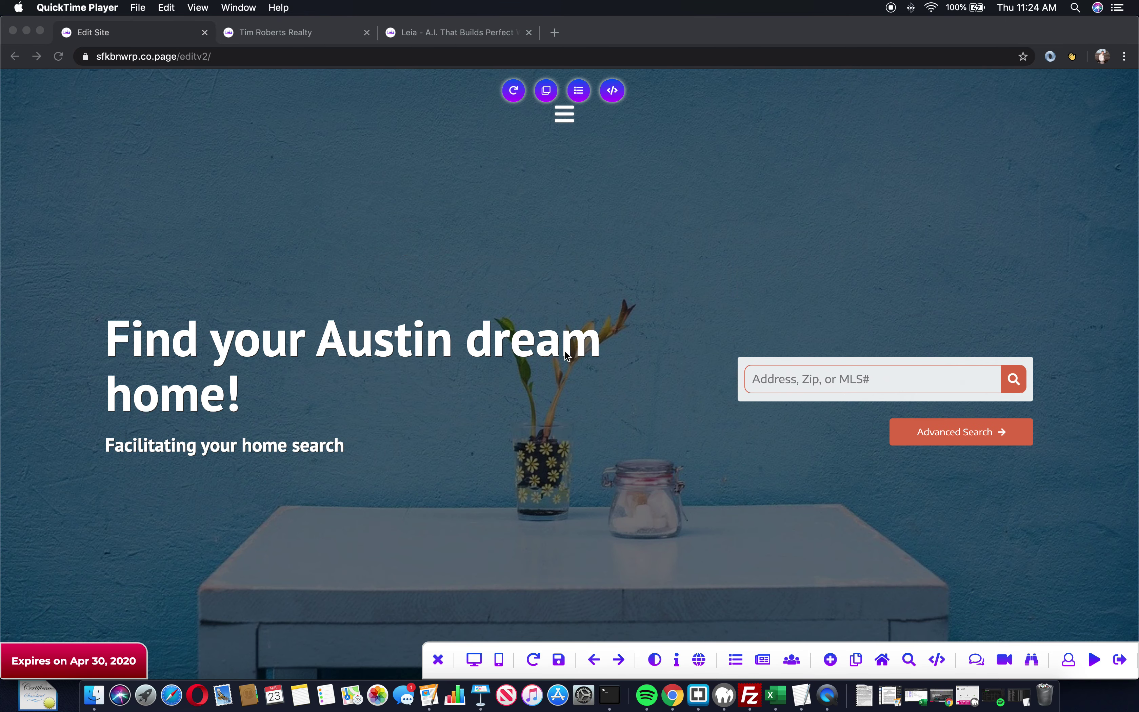
scroll(446, 405, "down", 5)
scroll(446, 406, "down", 5)
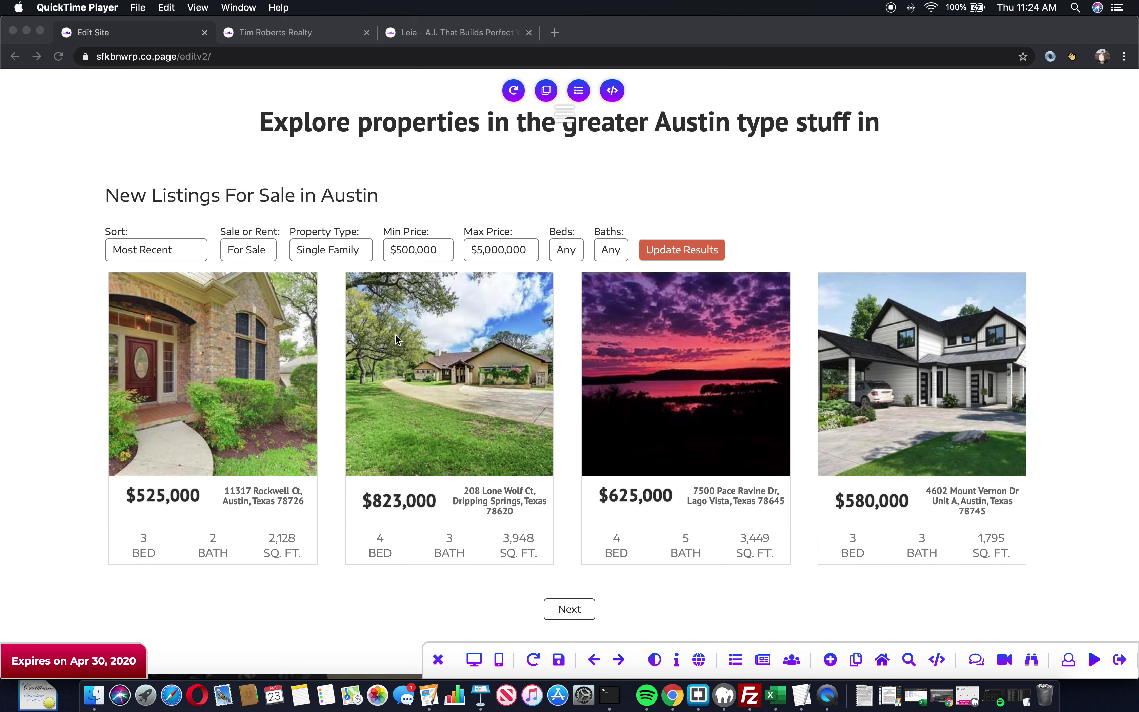
scroll(395, 331, "down", 9)
scroll(505, 396, "down", 11)
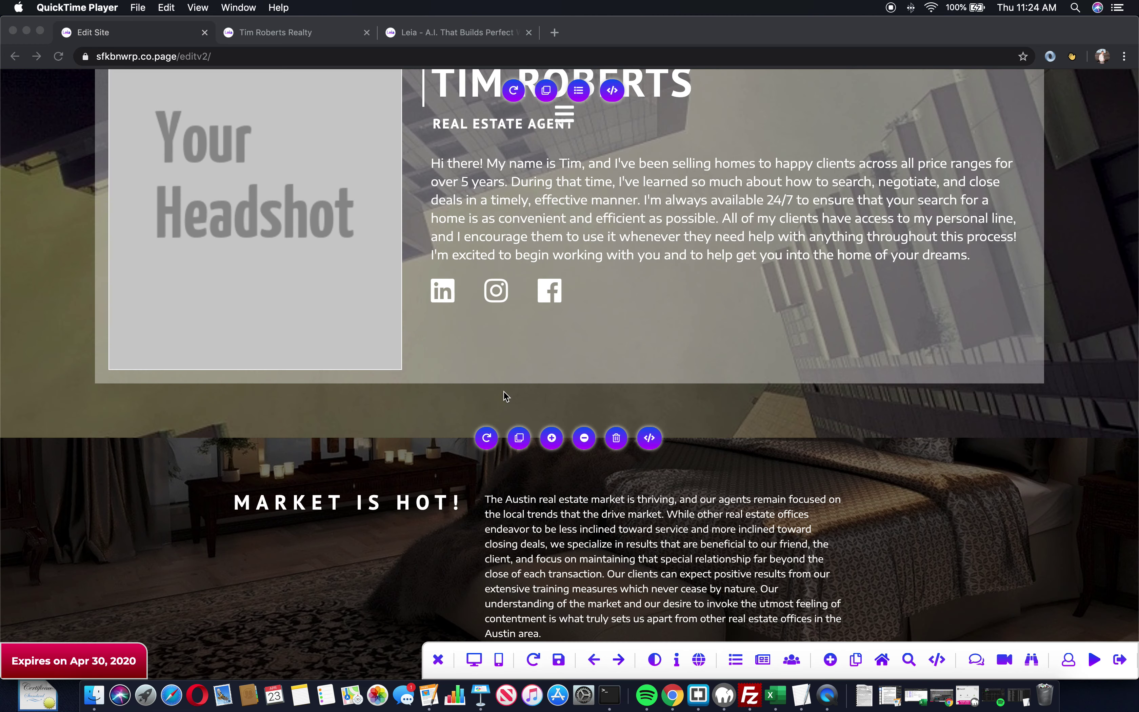
scroll(505, 396, "down", 6)
scroll(504, 391, "up", 20)
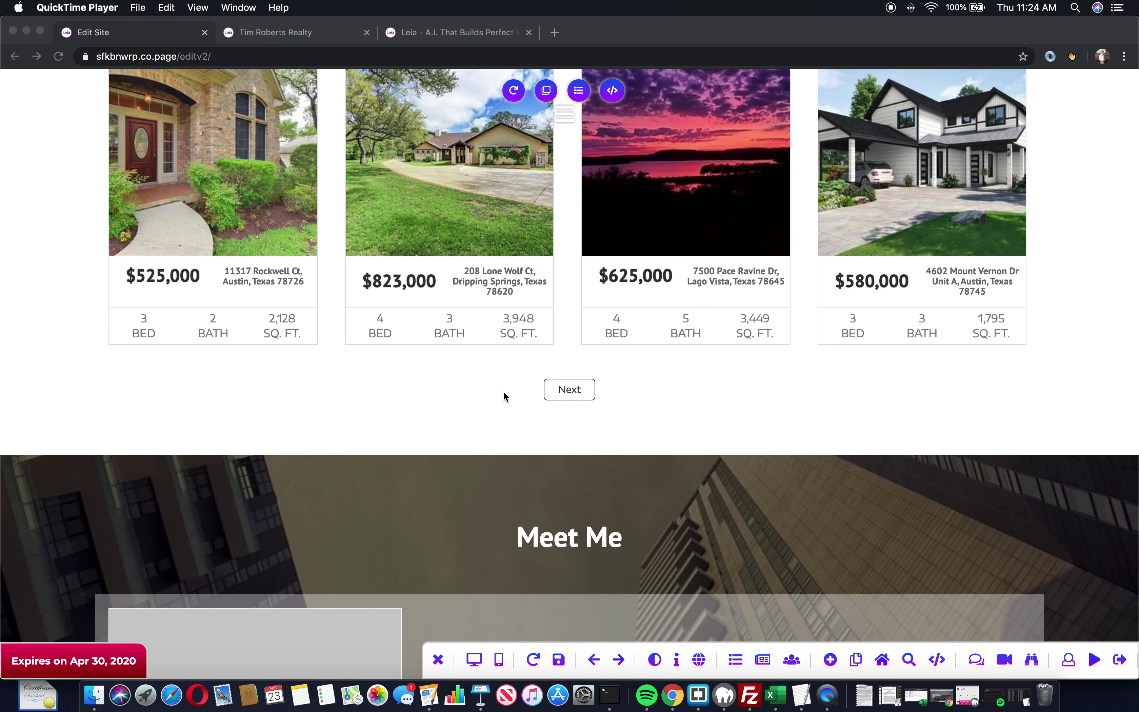
scroll(504, 391, "down", 6)
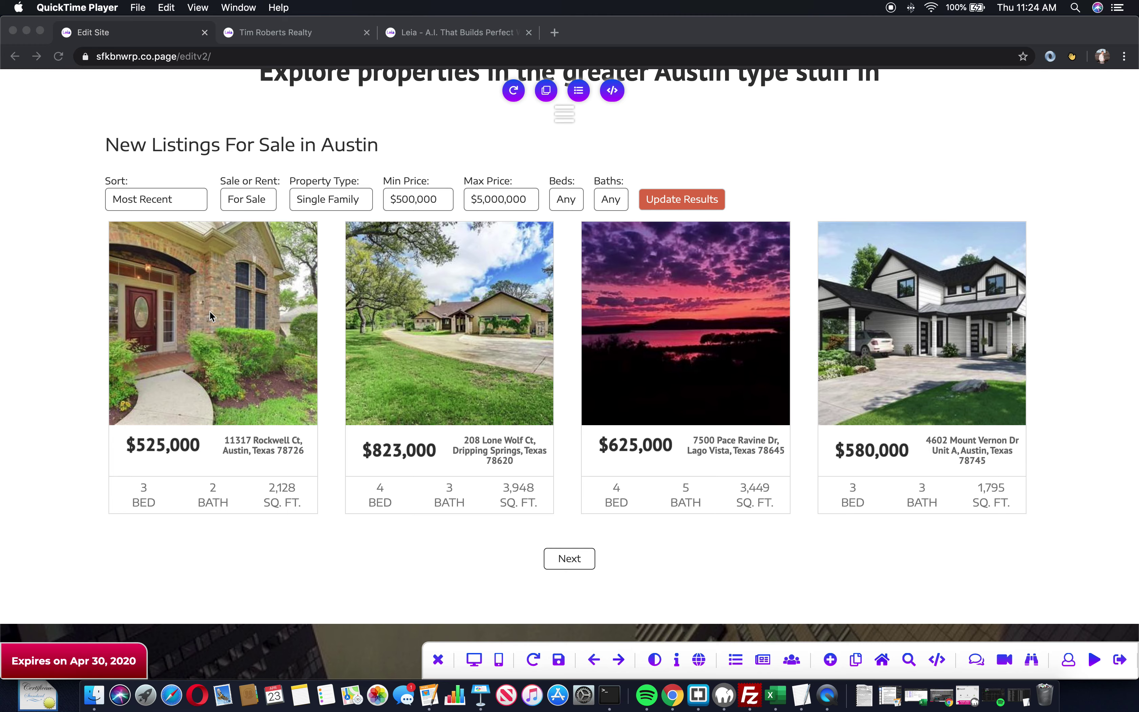
scroll(387, 370, "down", 20)
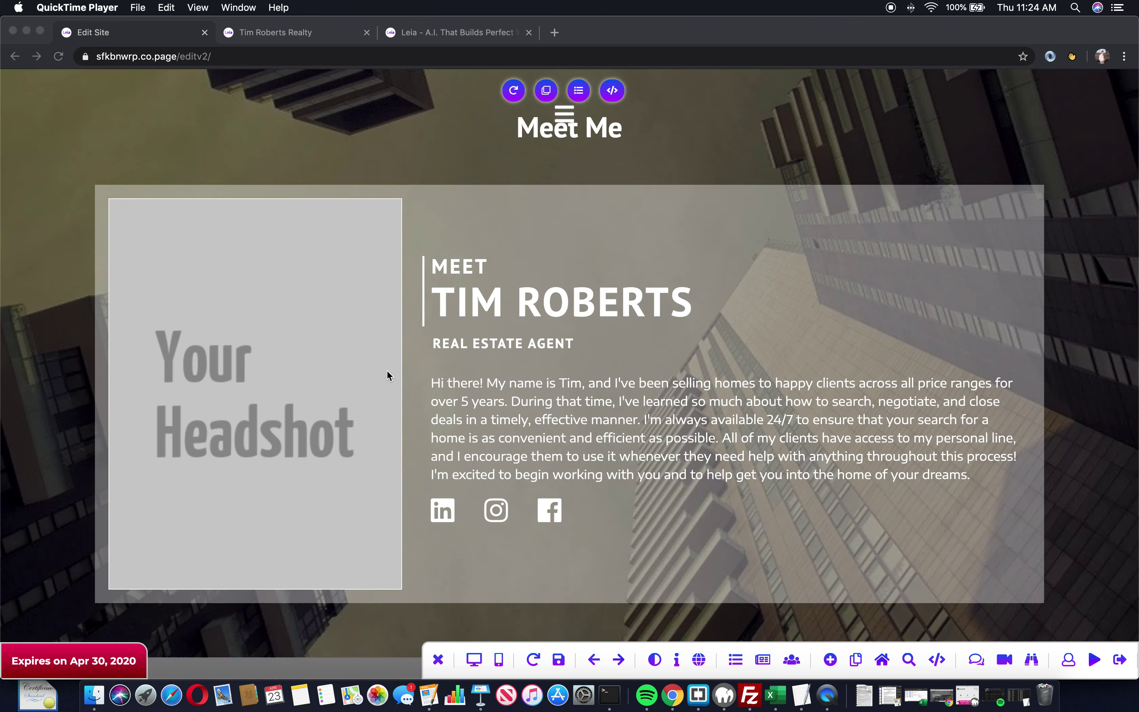
scroll(387, 371, "down", 10)
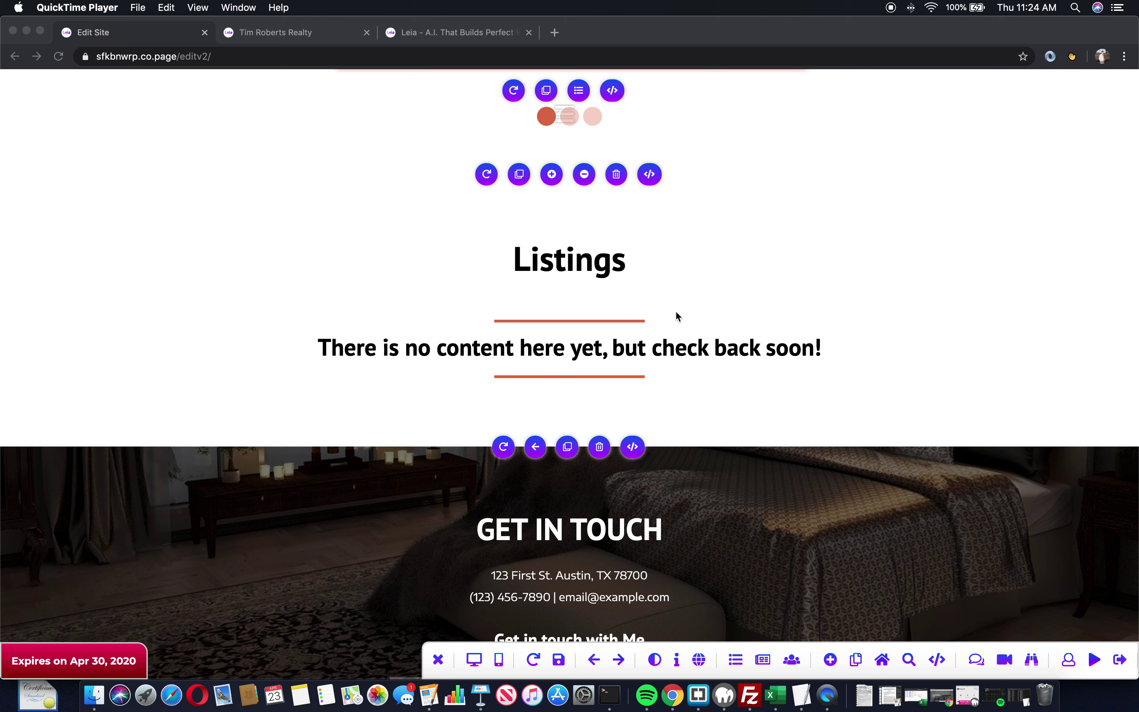
In the Leia editor, redesign Listings with an RSS icon, subtitle and boxed placeholder
left_click(337, 426)
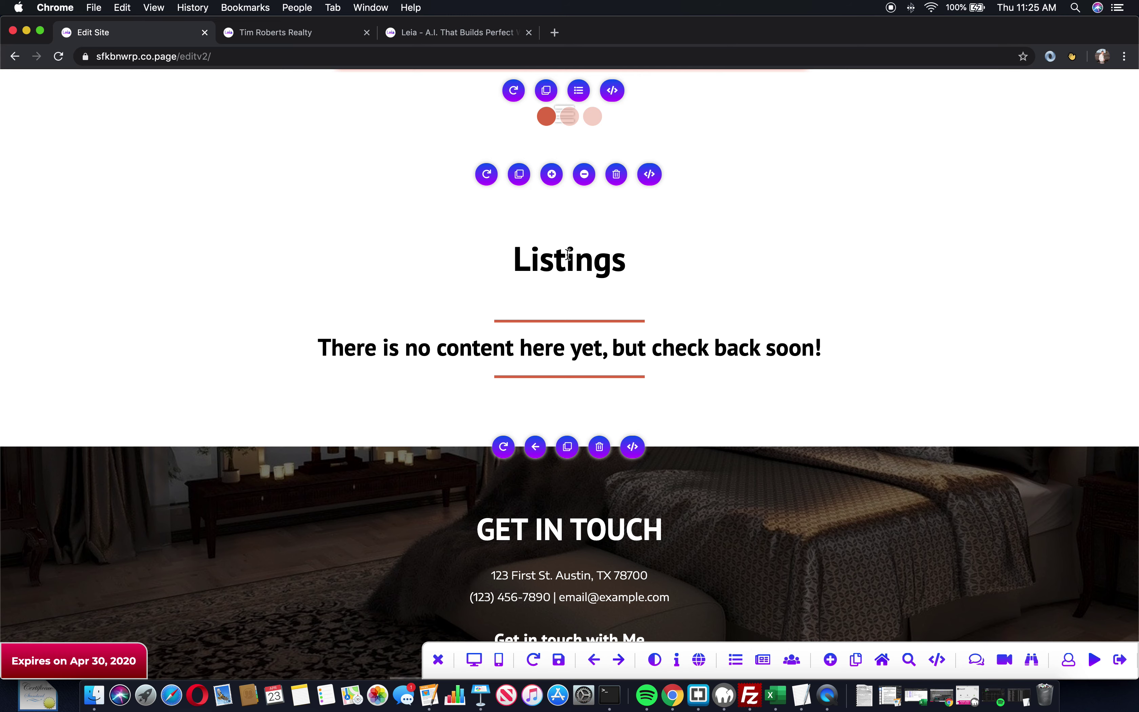
left_click(502, 447)
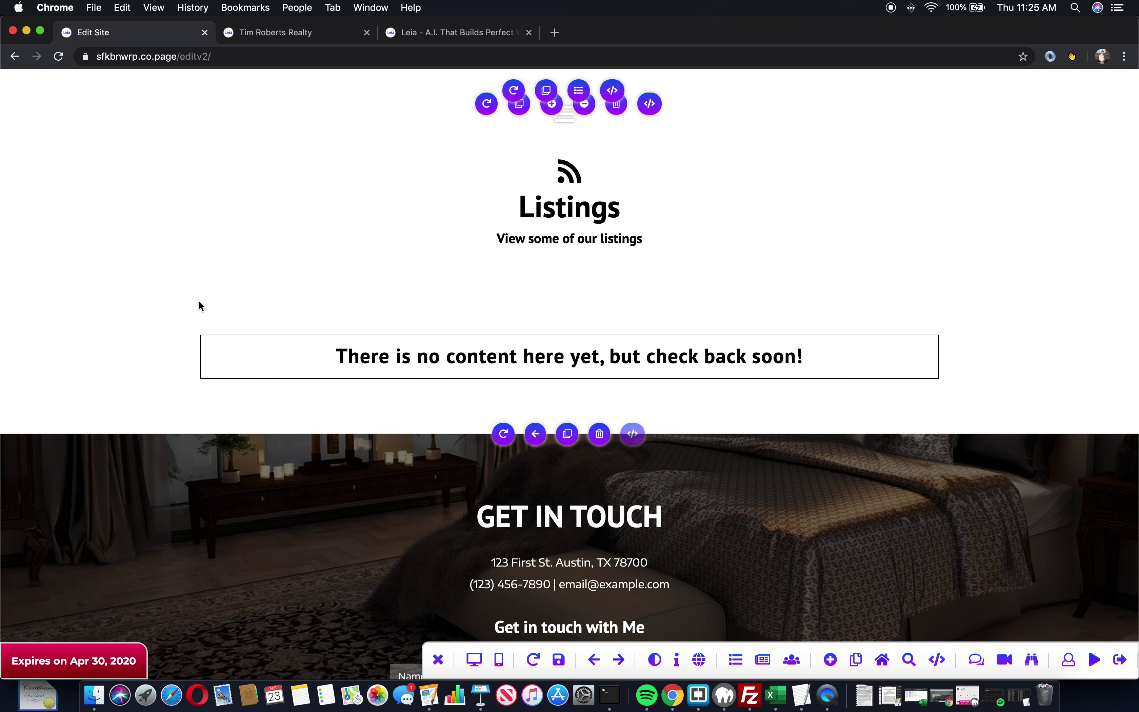
left_click(884, 660)
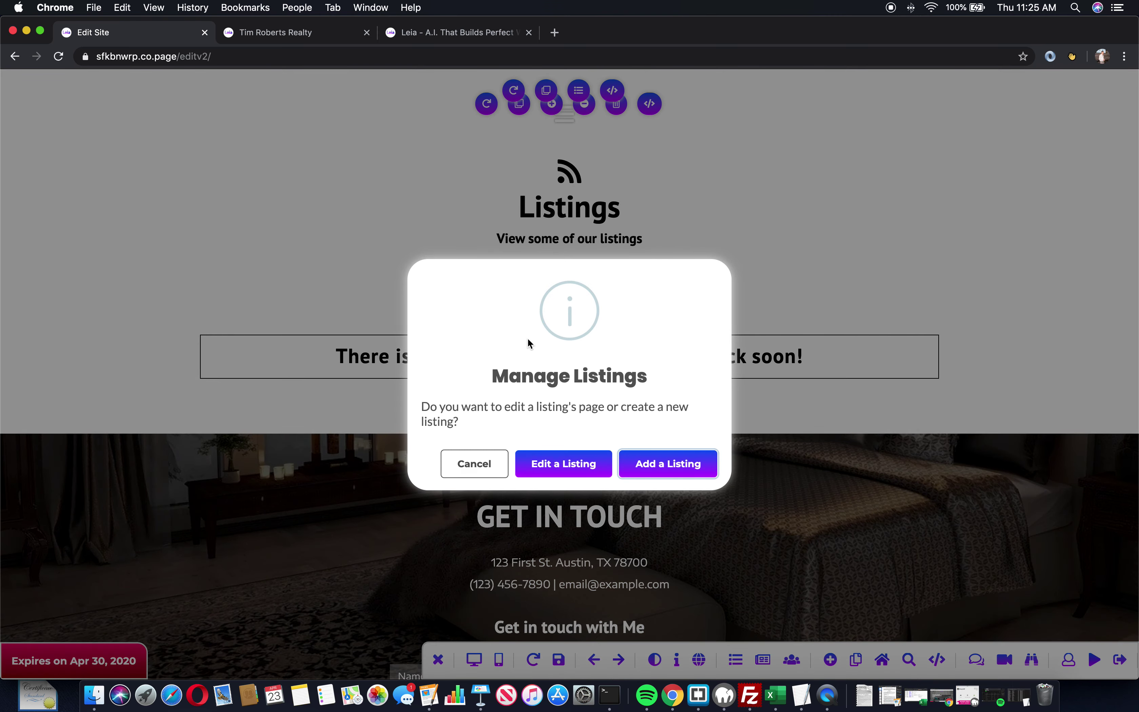
Start a new listing with the street address '301 Congress Ave'
left_click(673, 460)
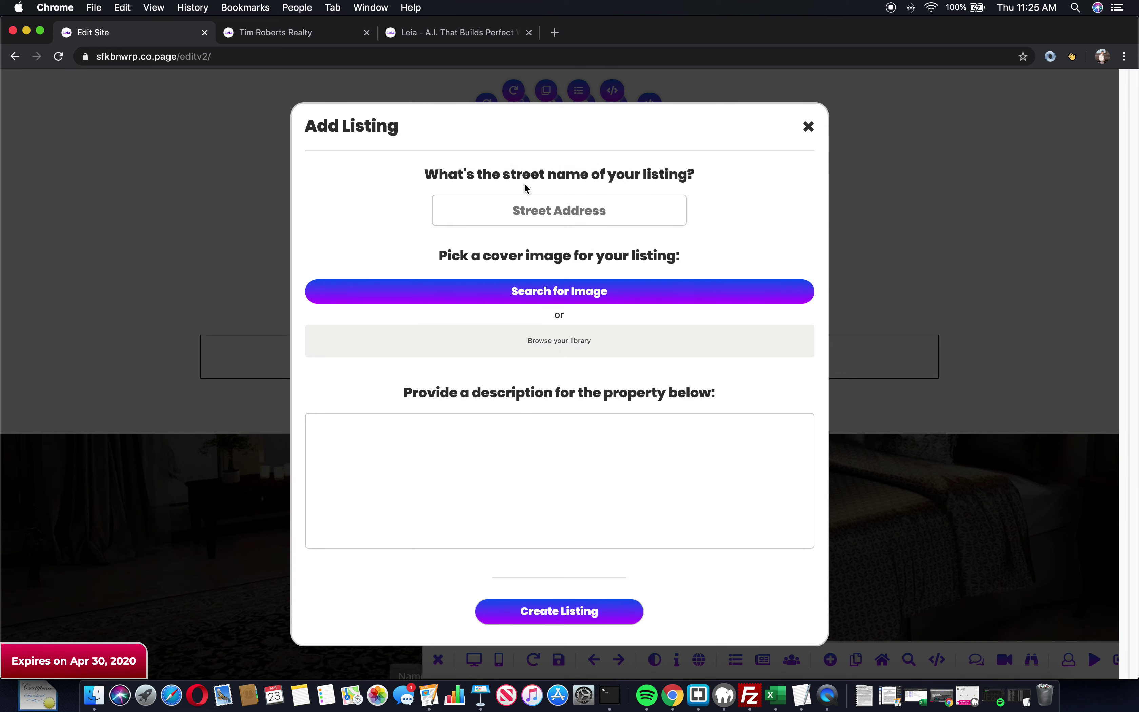
left_click(547, 205)
type("301")
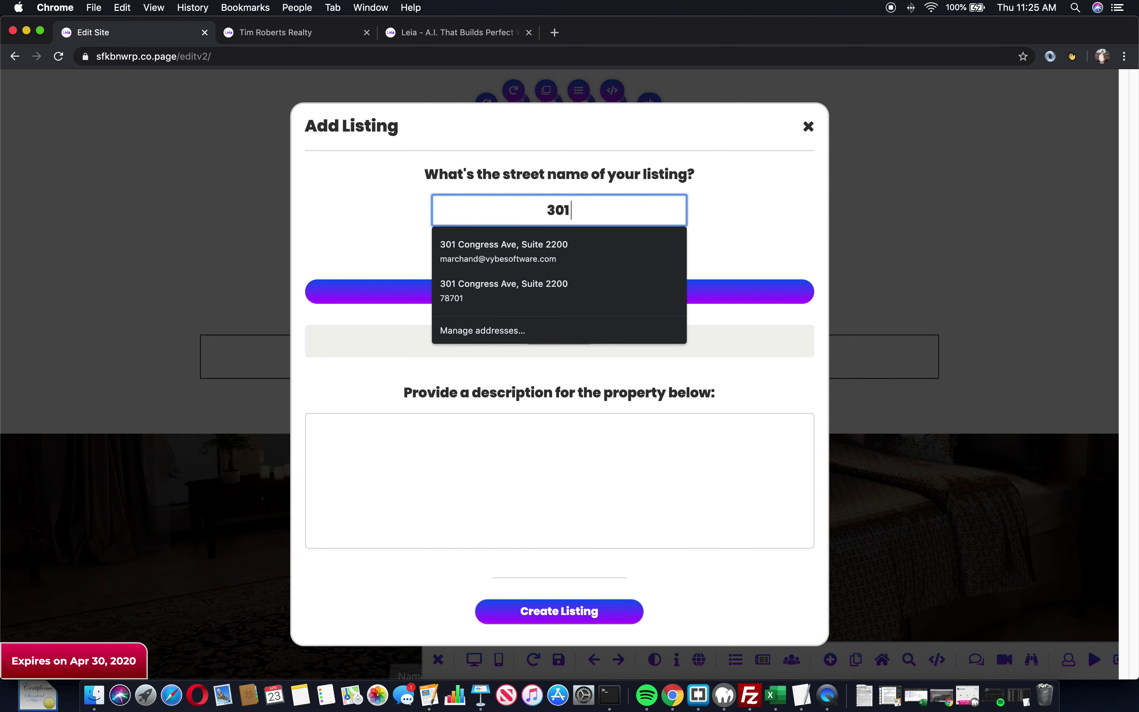
type(" Congress Ave")
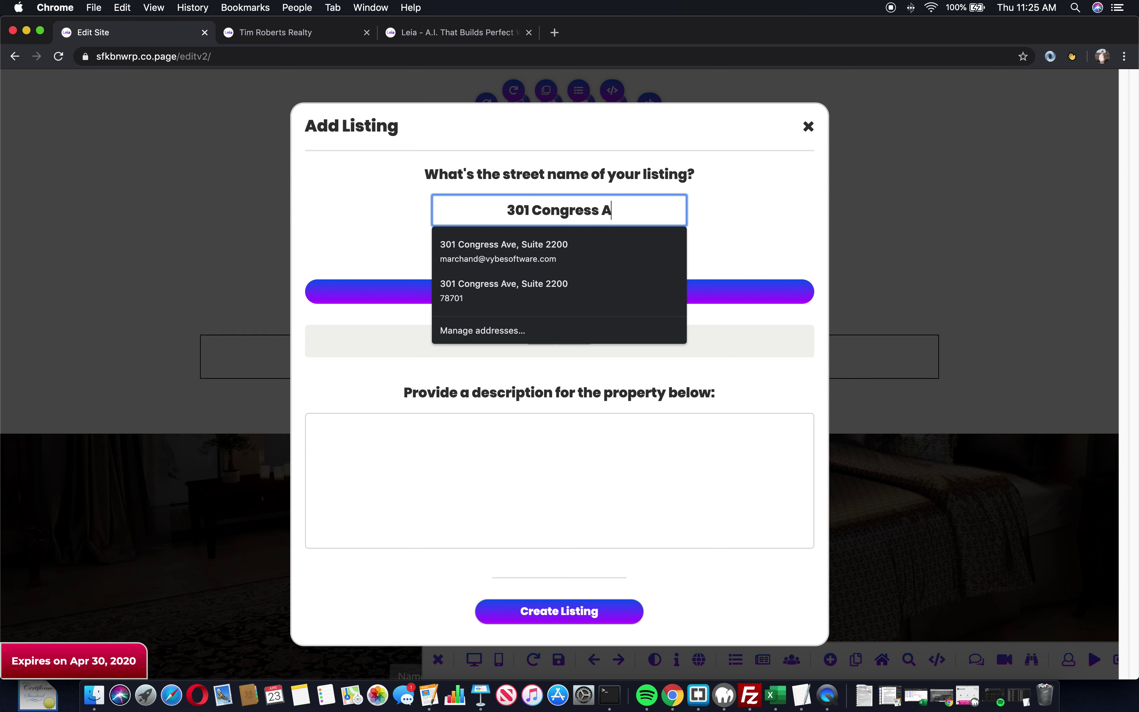
left_click(409, 211)
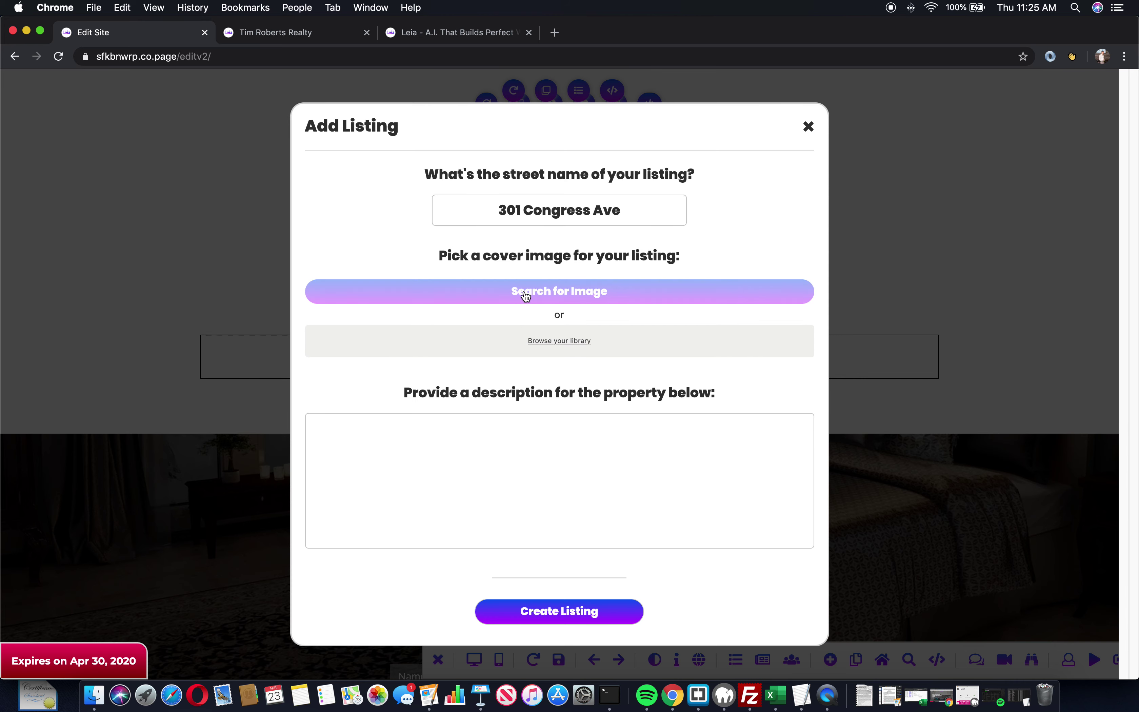
Search stock images for 'house' and choose the modern house-with-pool photo as cover
left_click(540, 295)
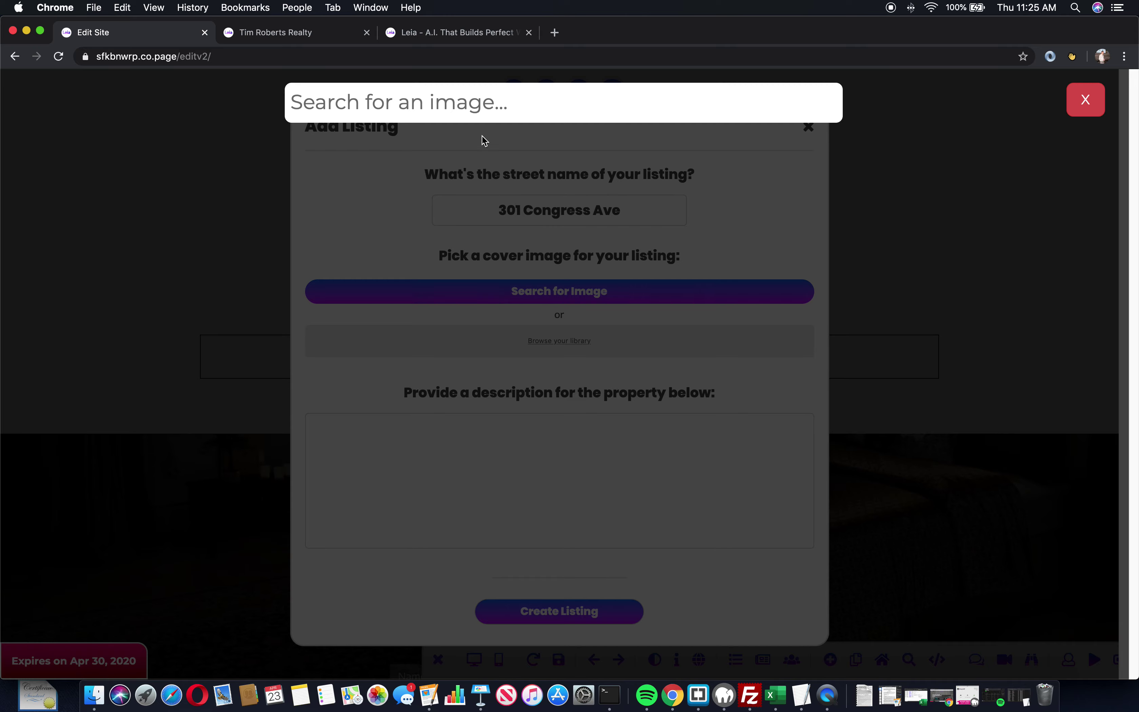
type("house")
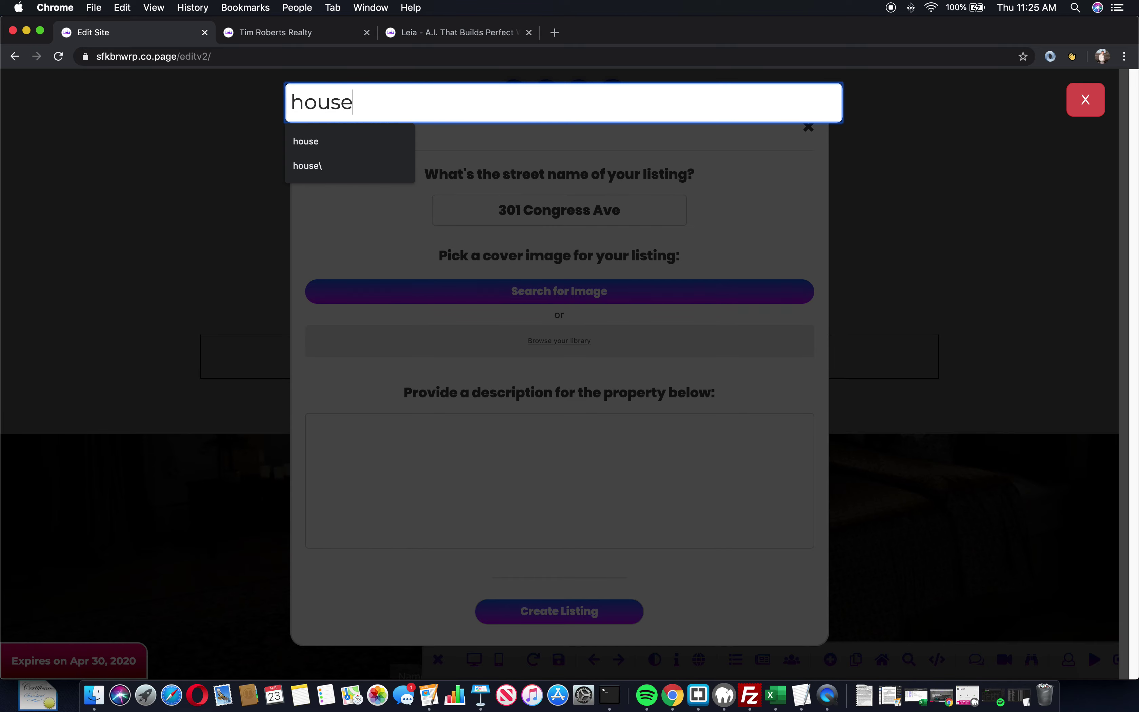
key("Return")
scroll(664, 456, "down", 20)
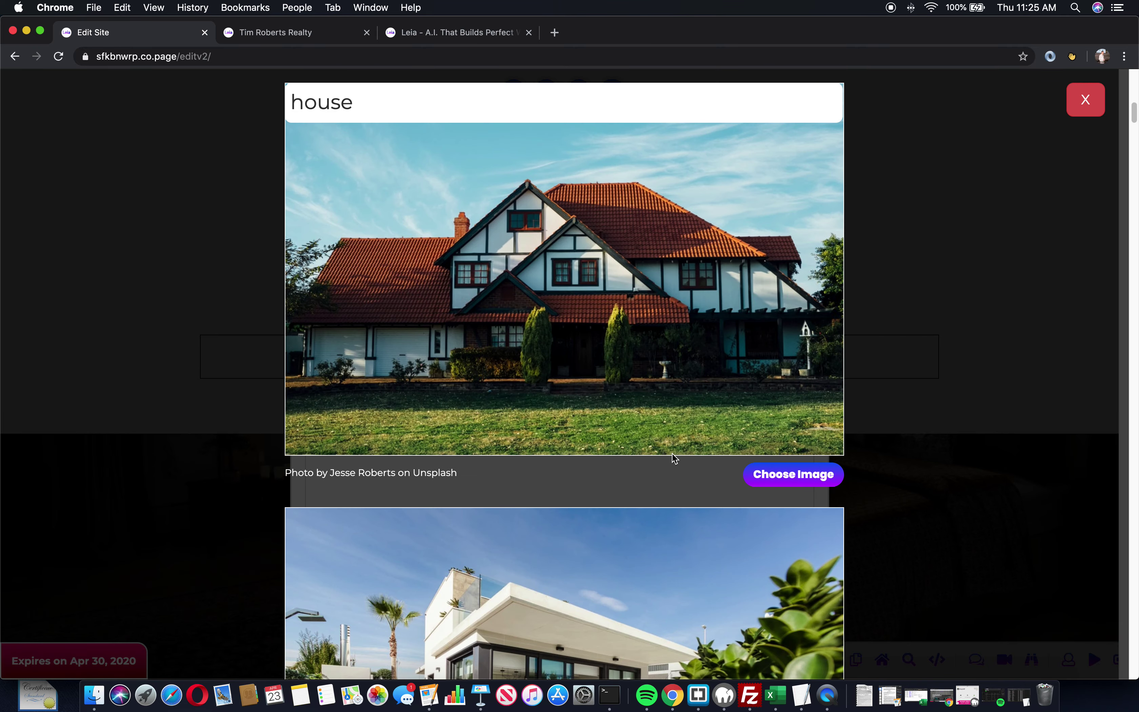
scroll(672, 453, "down", 5)
scroll(672, 453, "up", 8)
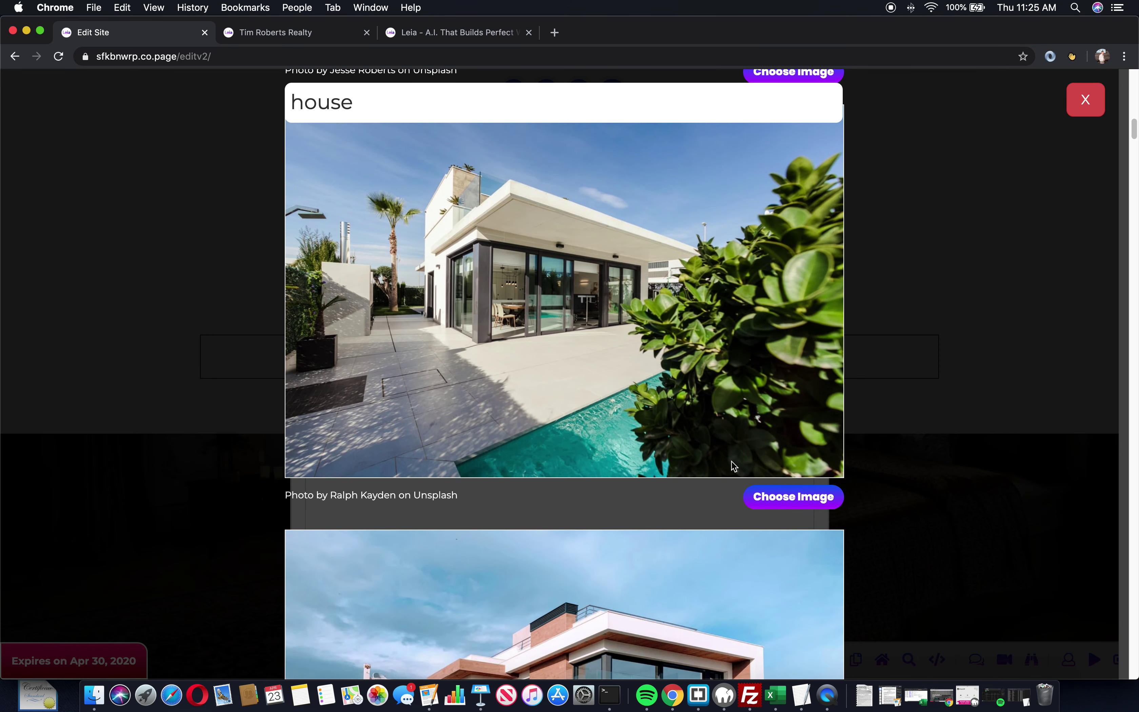
left_click(771, 501)
Enter the description 'This is a description.' and create the listing
scroll(534, 506, "down", 6)
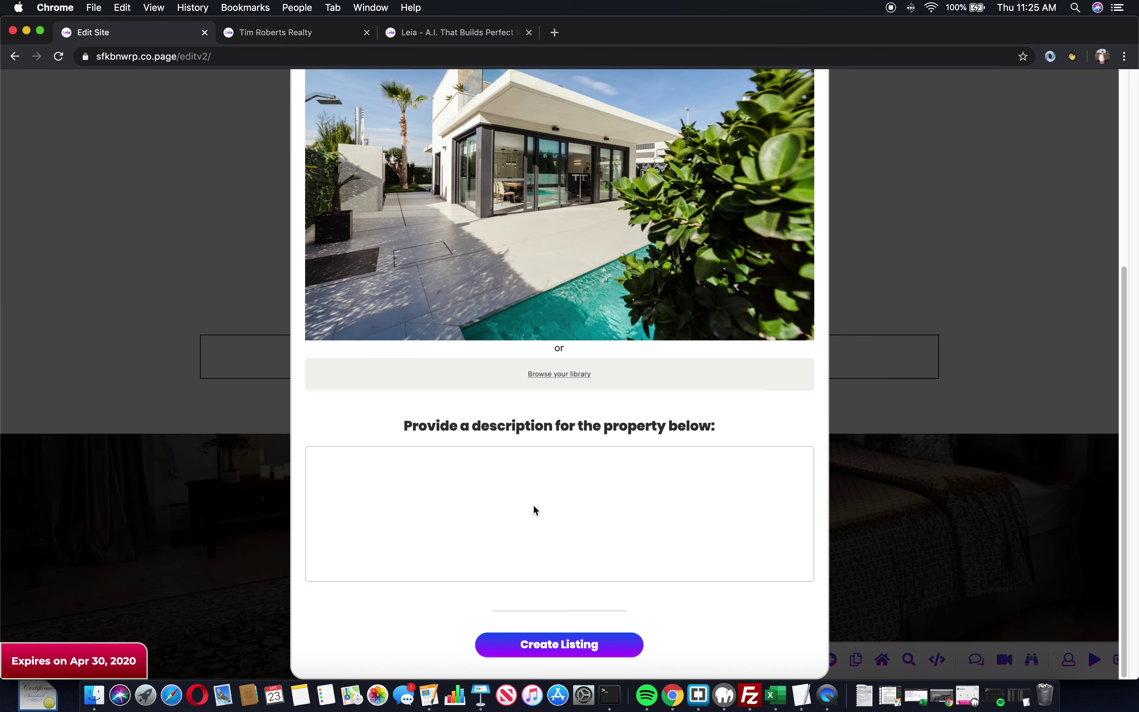
left_click(503, 509)
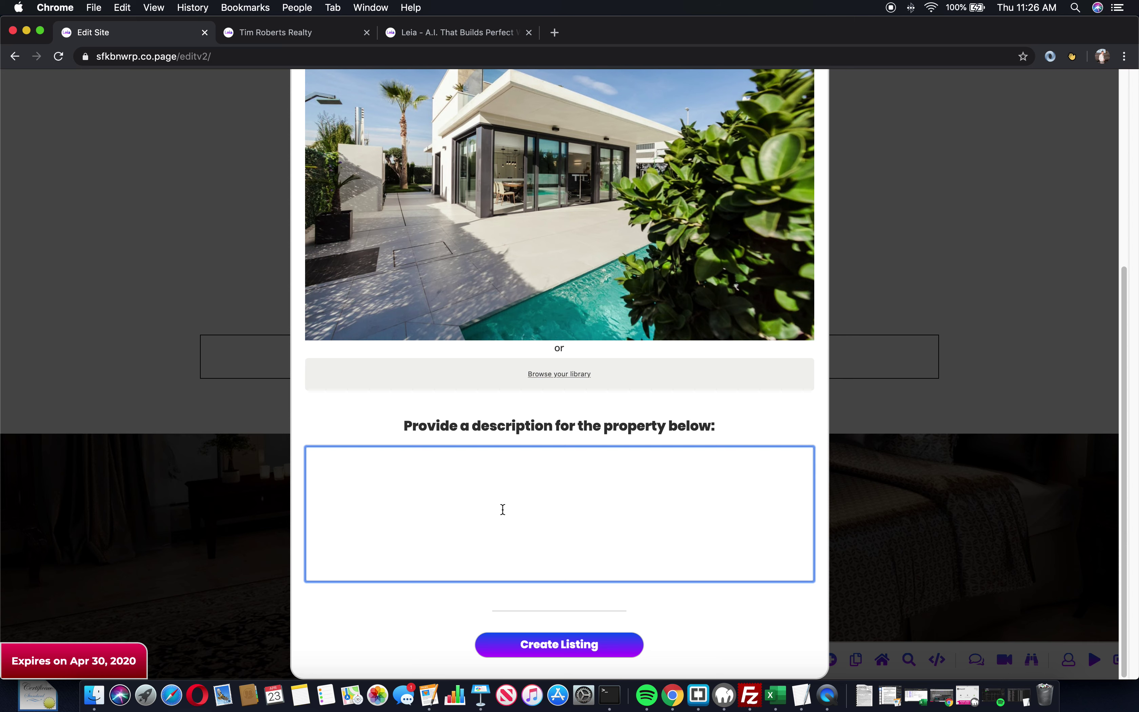
type("This is a description.")
left_click(587, 654)
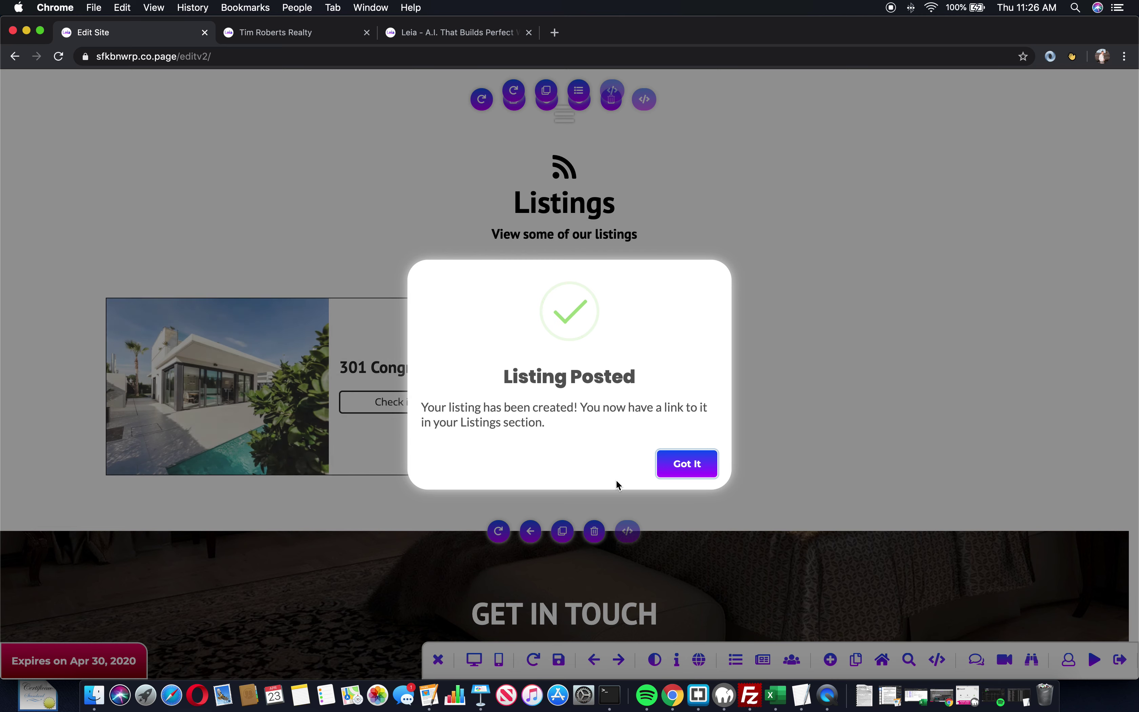
Acknowledge the posted listing and cycle Listings designs until the round-photo card with 'Read More!' appears
left_click(688, 465)
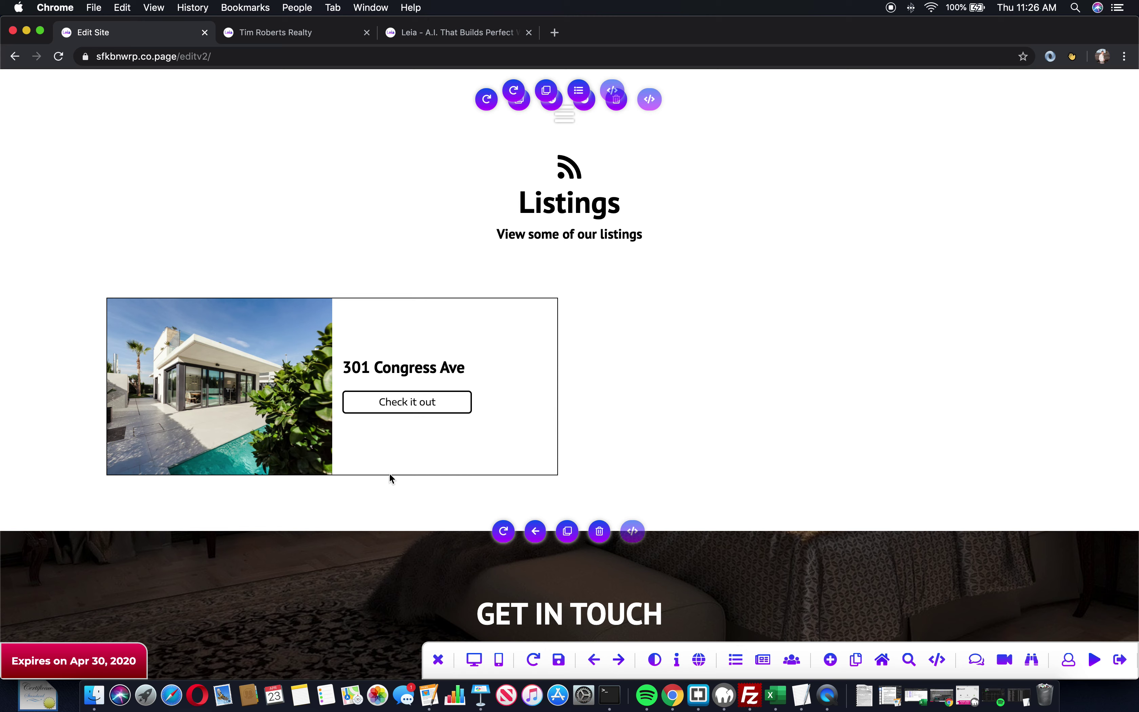
left_click(502, 532)
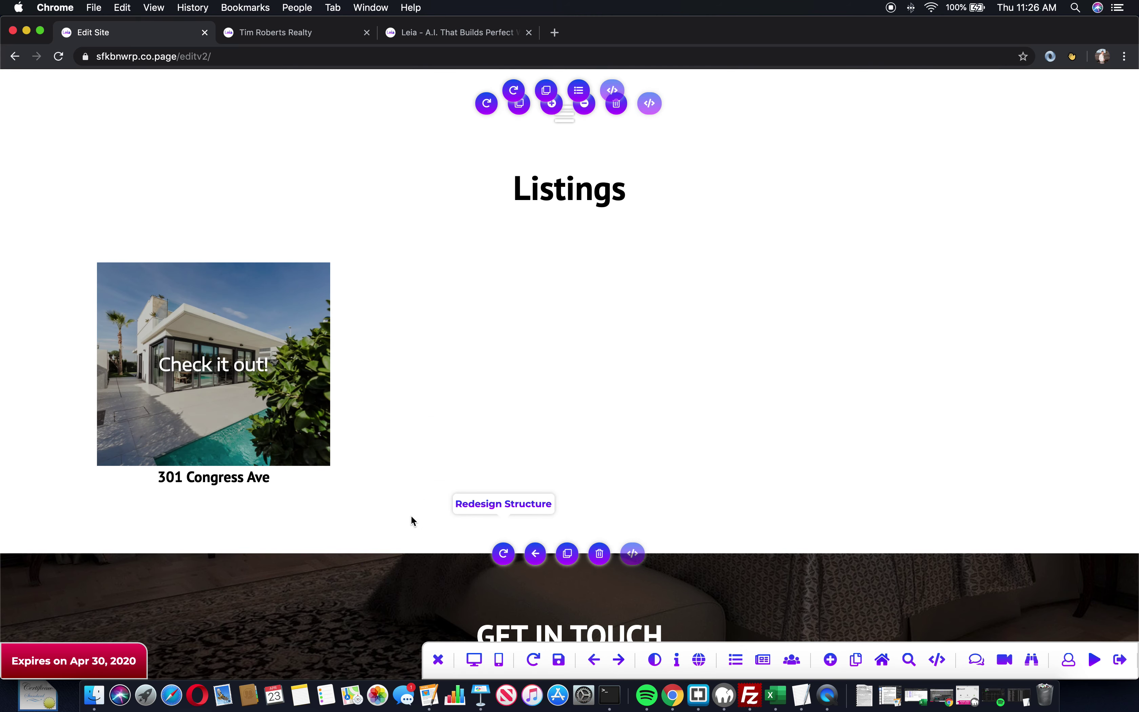
left_click(503, 554)
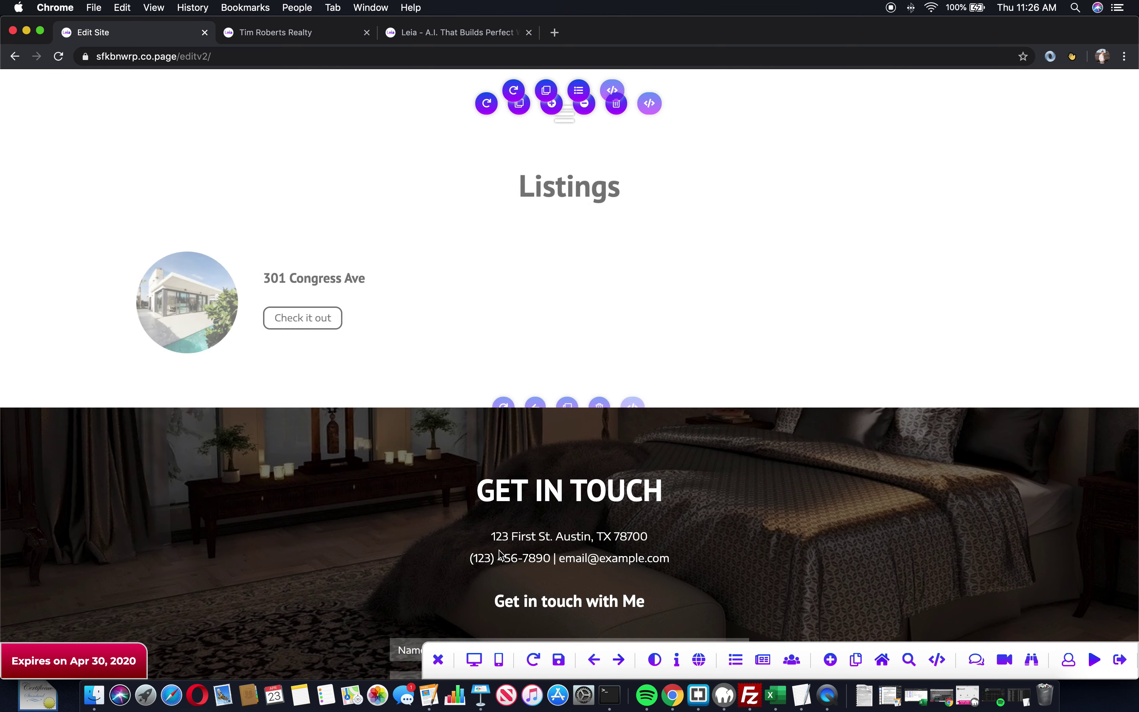
left_click(496, 413)
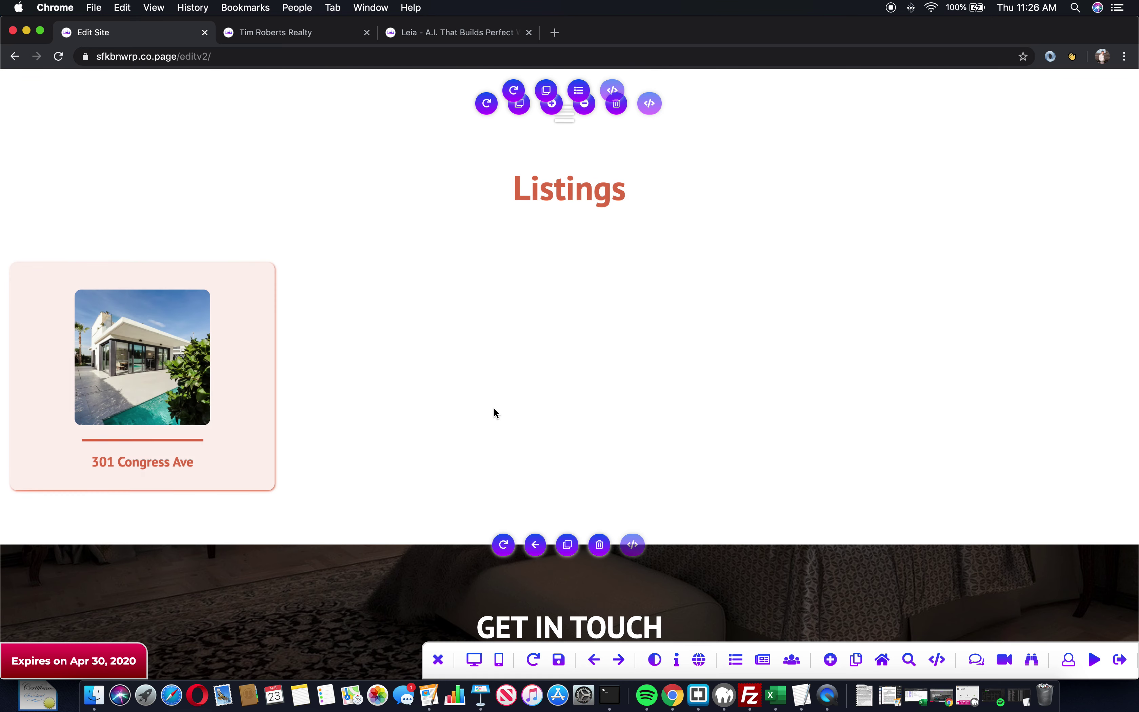
left_click(503, 545)
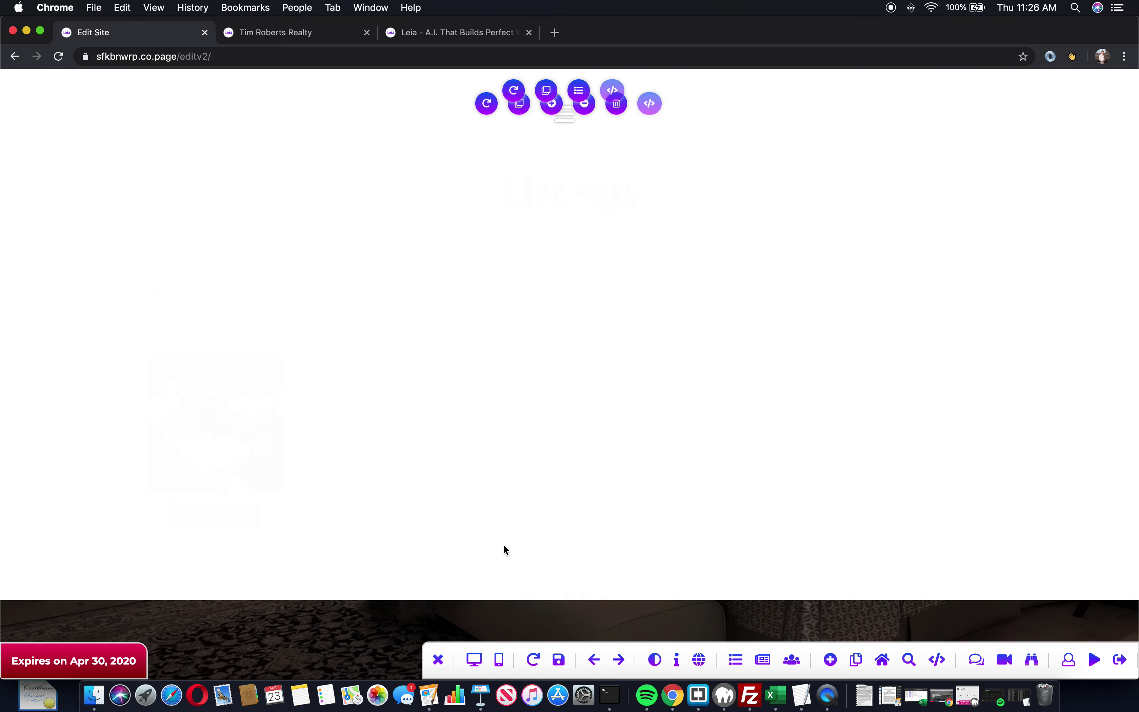
left_click(504, 596)
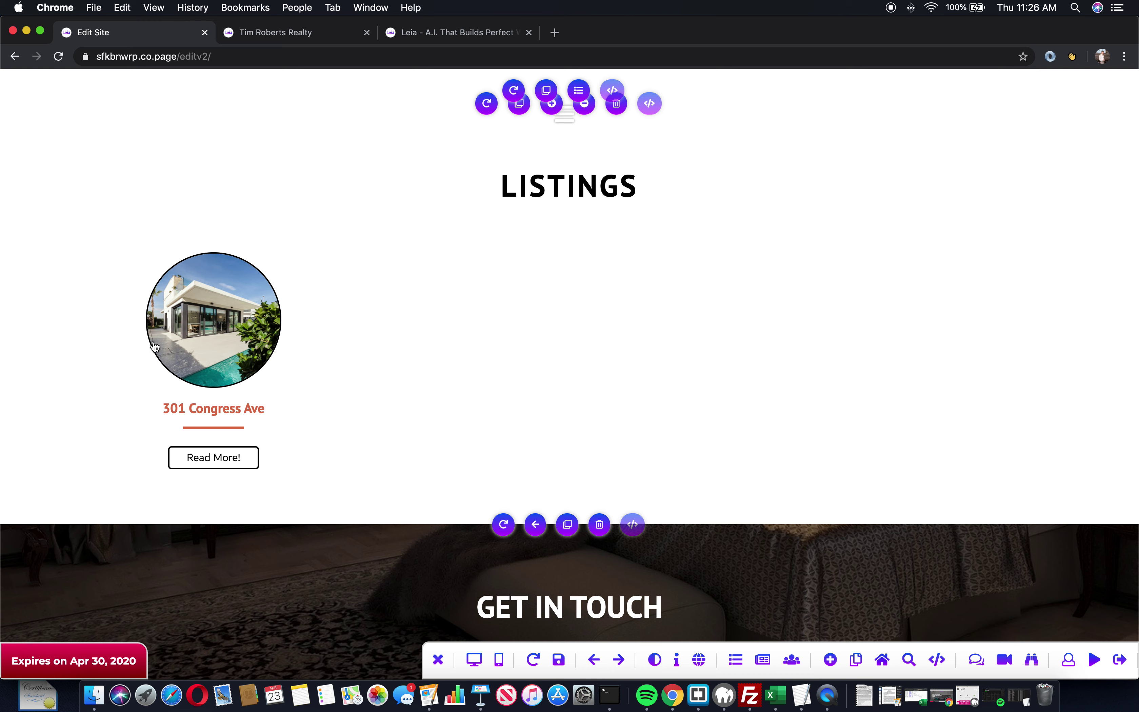
Try the card's 'Read More!' link, then save and confirm the site changes
left_click(210, 456)
left_click(559, 660)
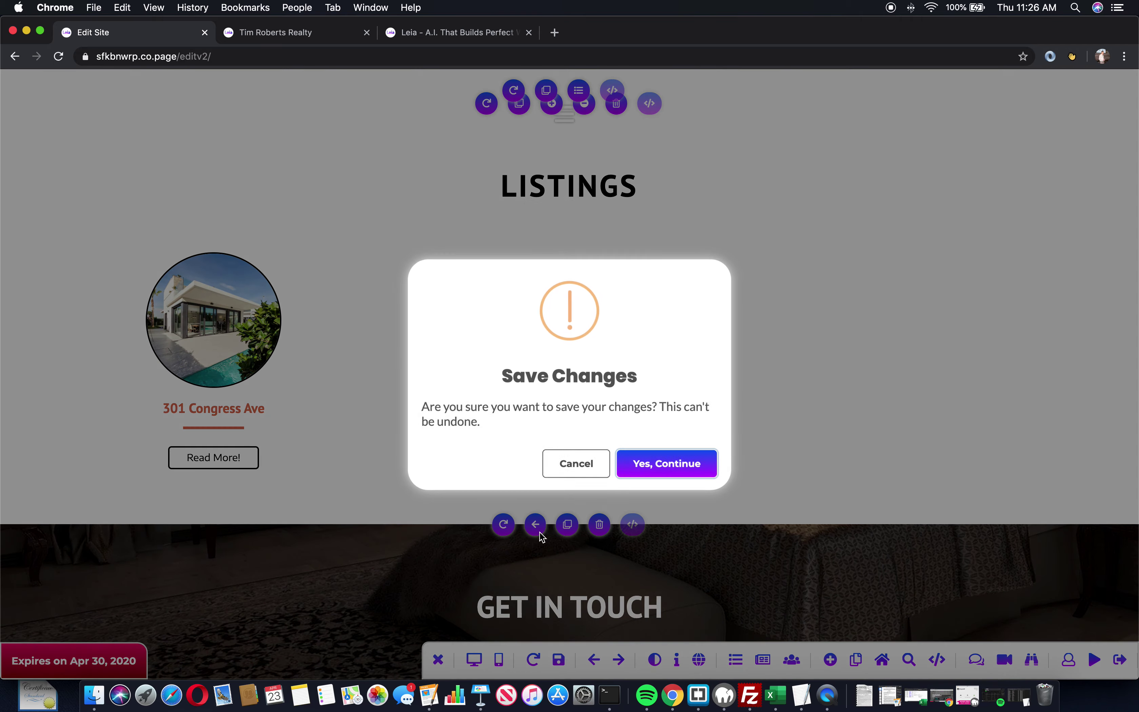
left_click(674, 459)
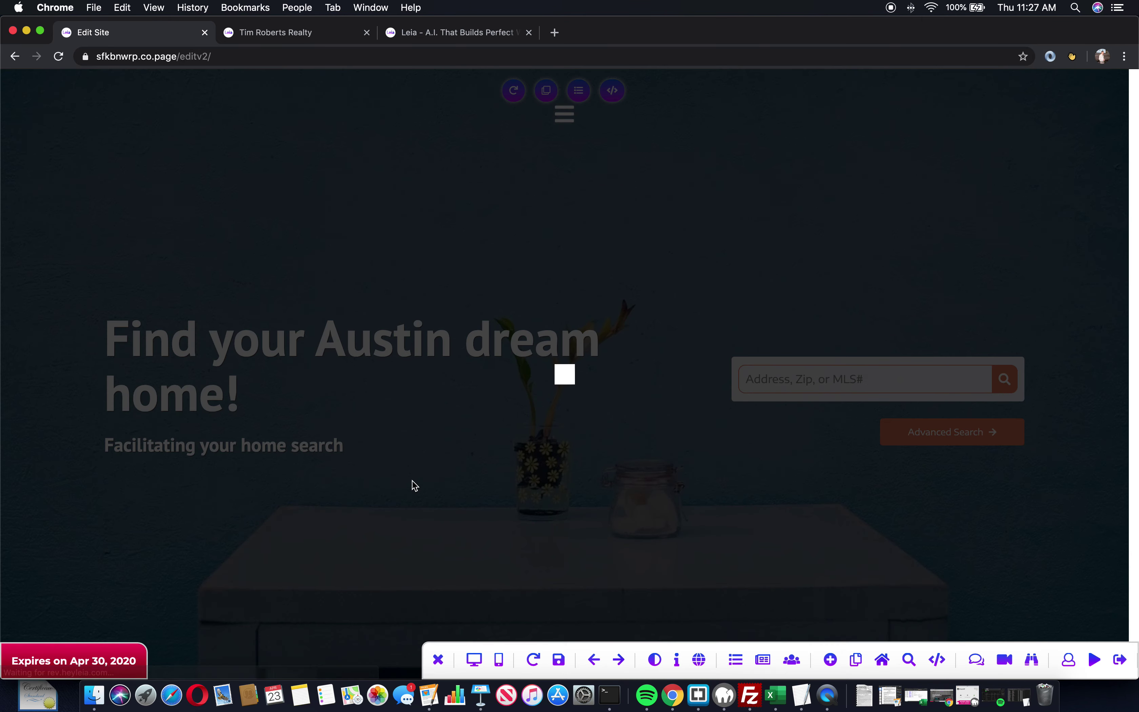
scroll(413, 485, "down", 20)
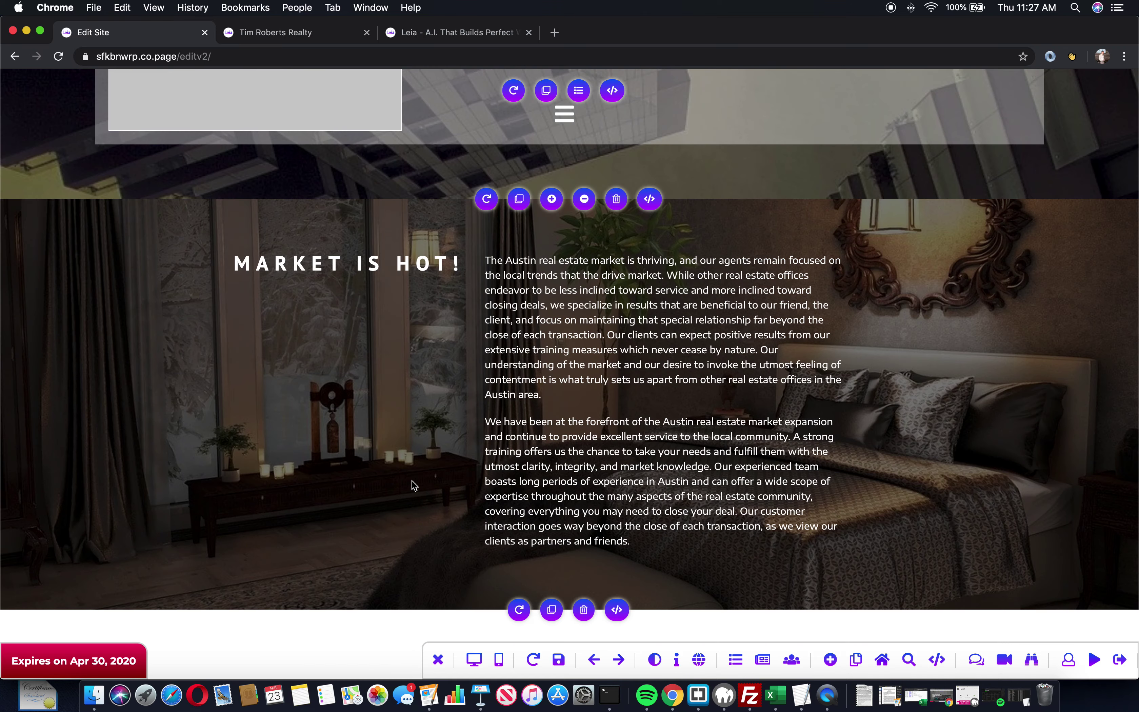
scroll(414, 485, "up", 4)
scroll(413, 485, "down", 3)
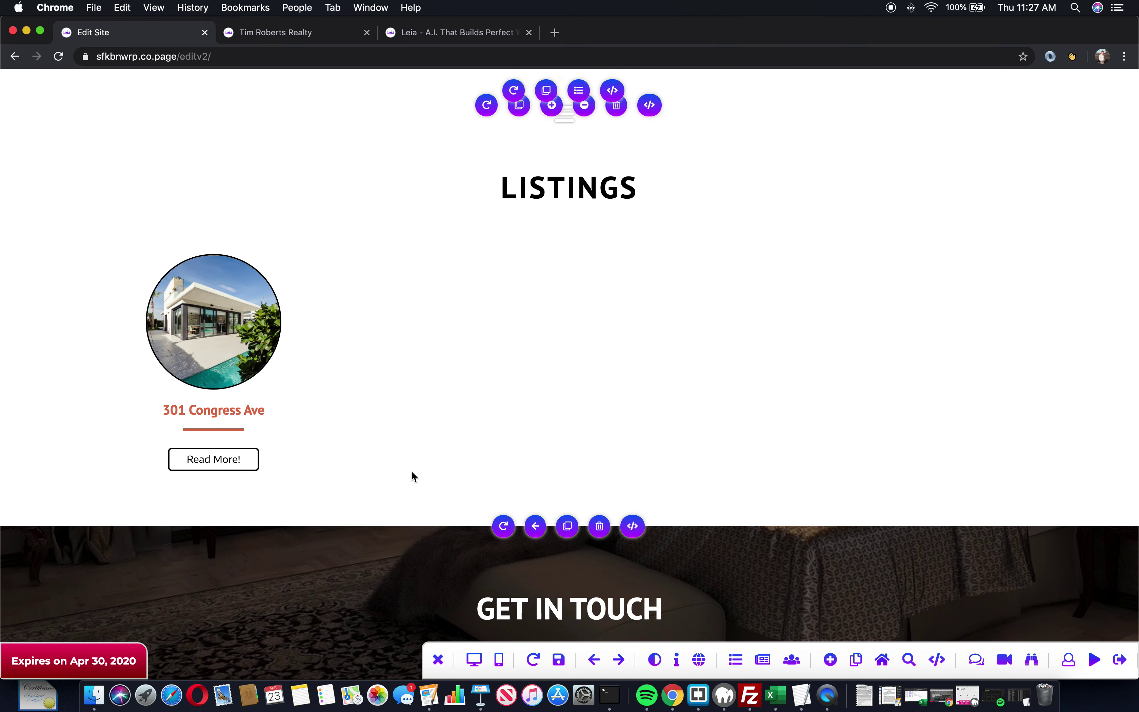
Open the 301 Congress Ave page via Edit a Listing and scroll through its content
left_click(884, 663)
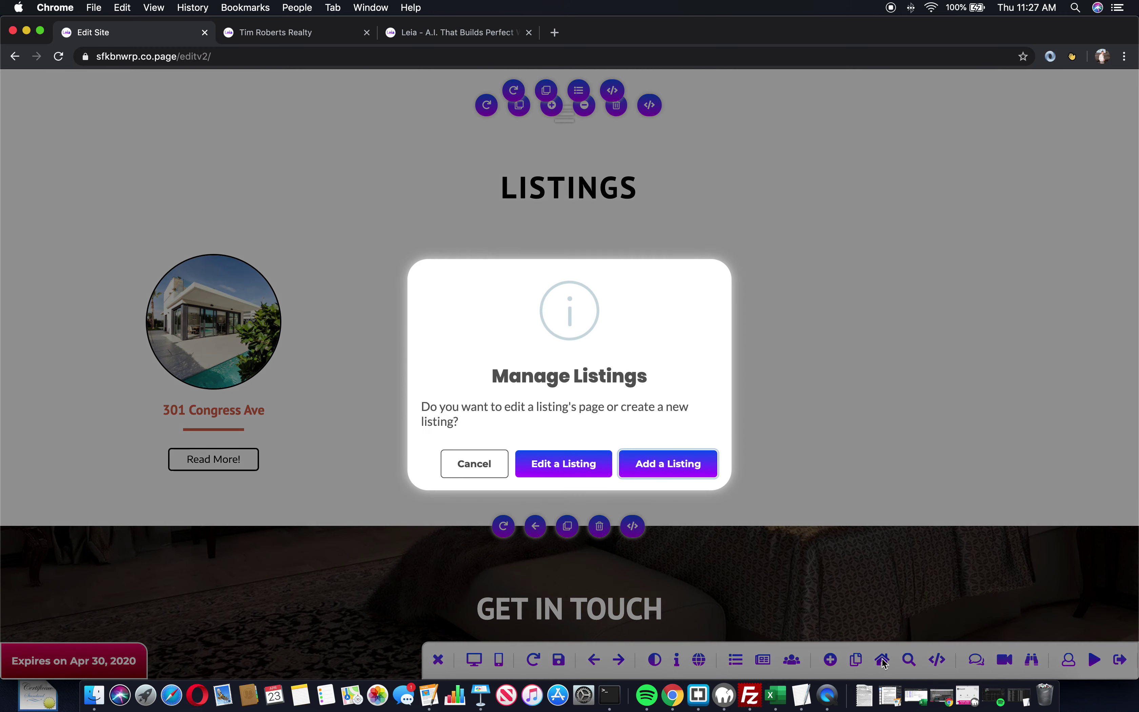
left_click(584, 459)
left_click(561, 430)
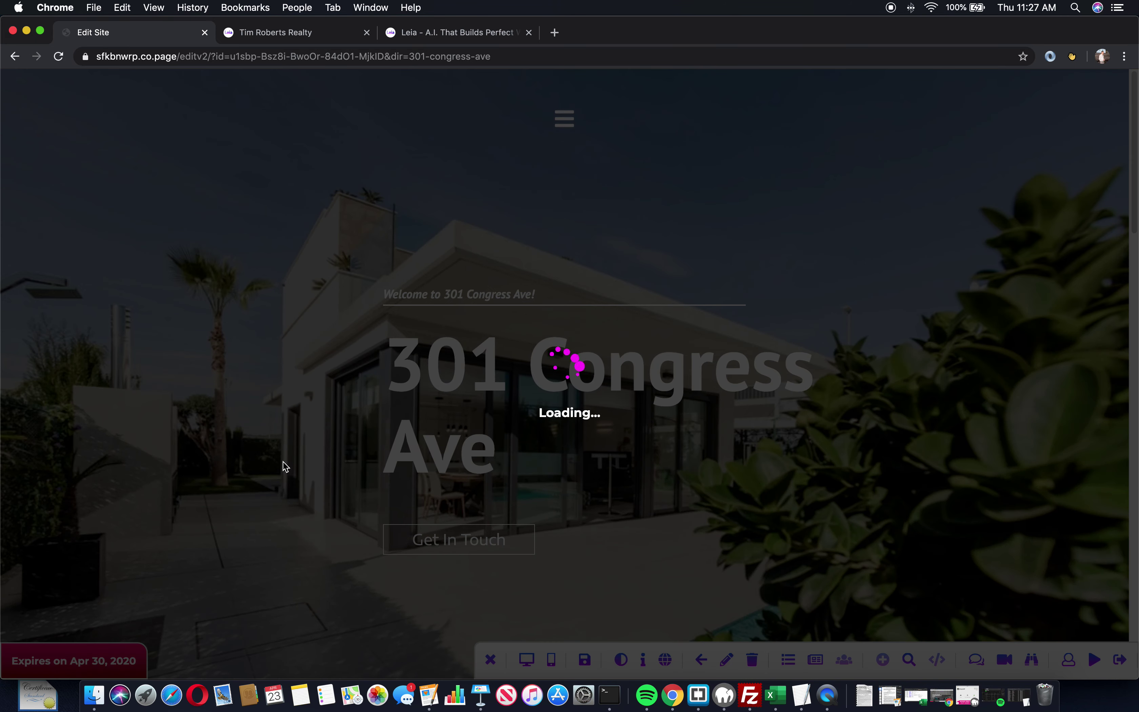
scroll(254, 445, "down", 3)
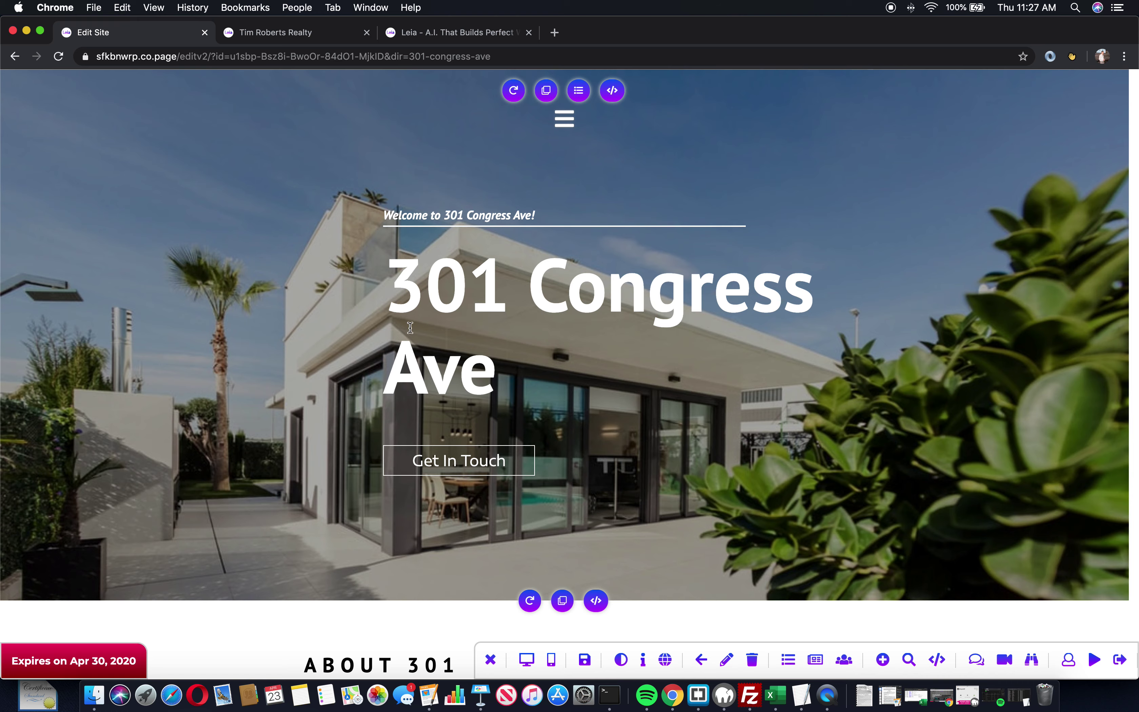
scroll(410, 328, "down", 10)
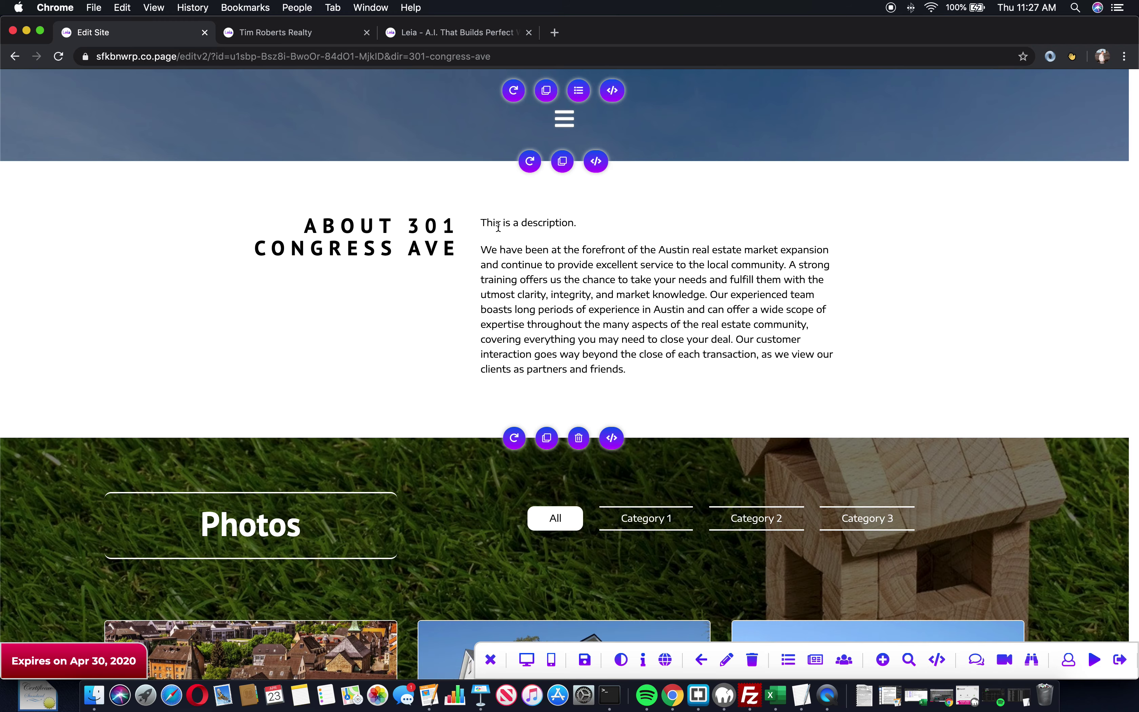
scroll(363, 306, "down", 9)
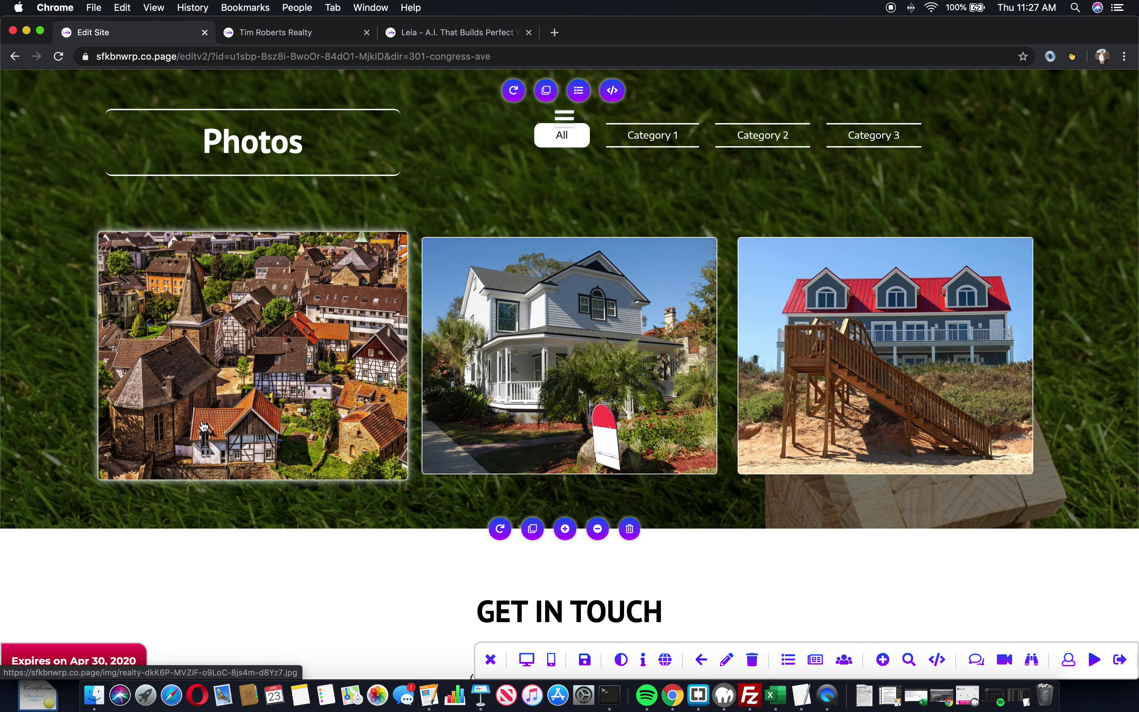
scroll(203, 427, "up", 5)
scroll(439, 501, "down", 16)
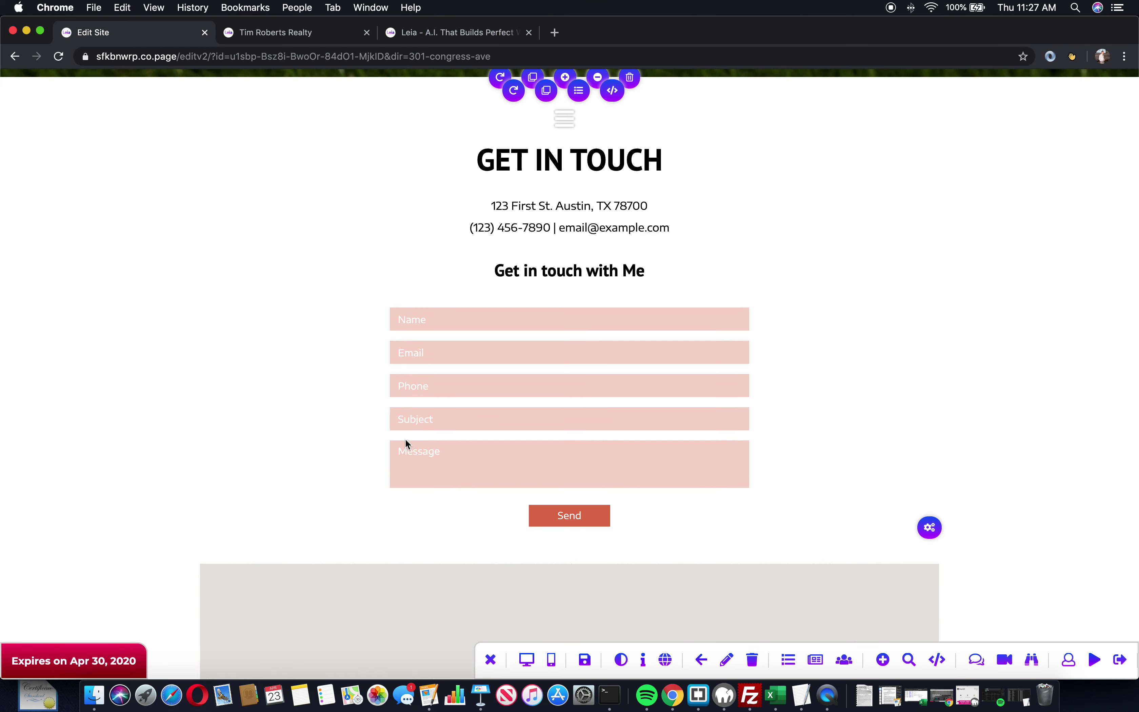
scroll(316, 338, "up", 4)
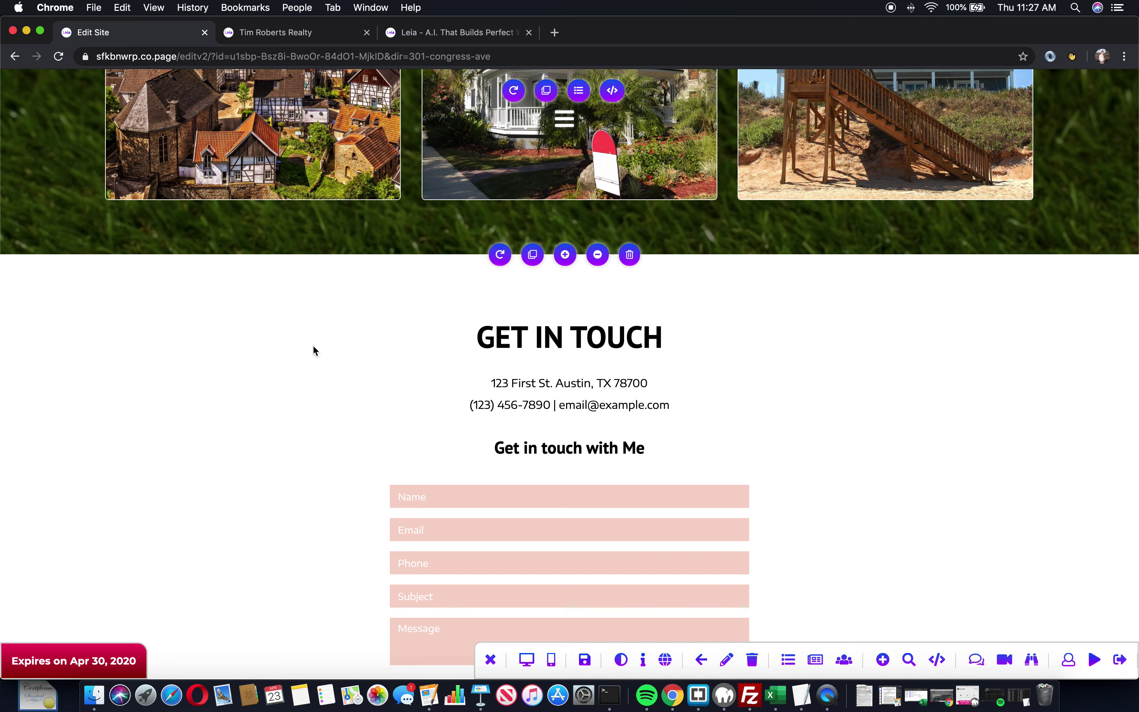
scroll(348, 344, "up", 10)
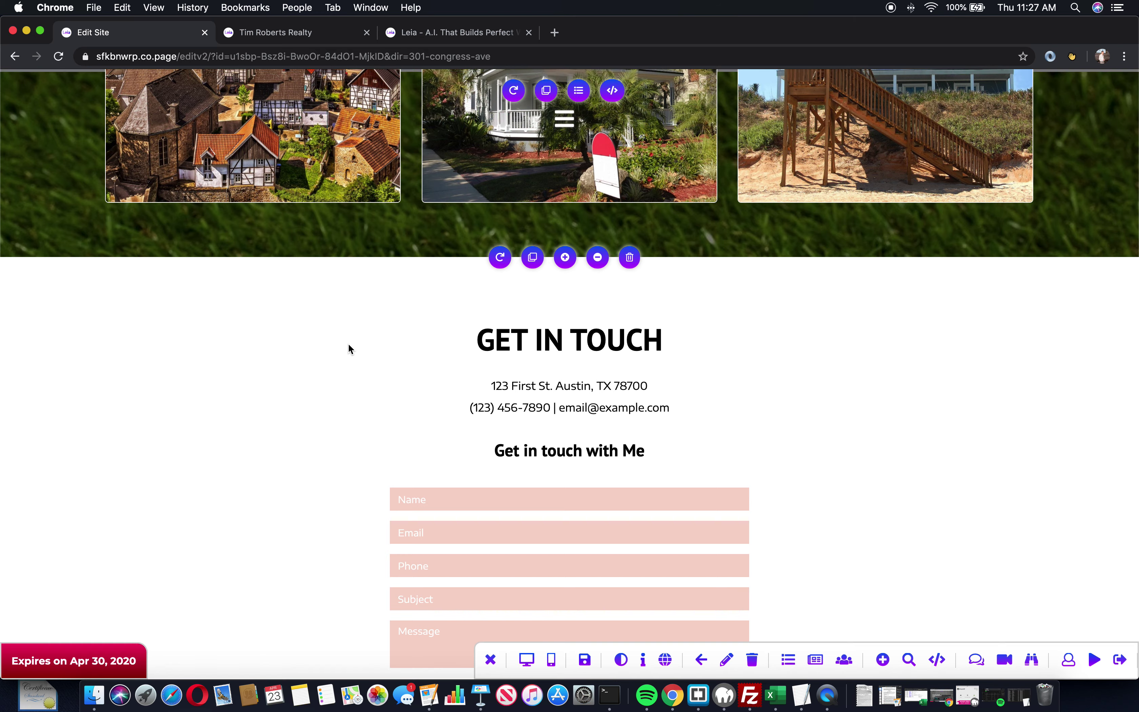
scroll(349, 343, "up", 5)
Redesign the hero with a Welcome badge and uppercase title, then cancel the page rename
scroll(380, 336, "down", 5)
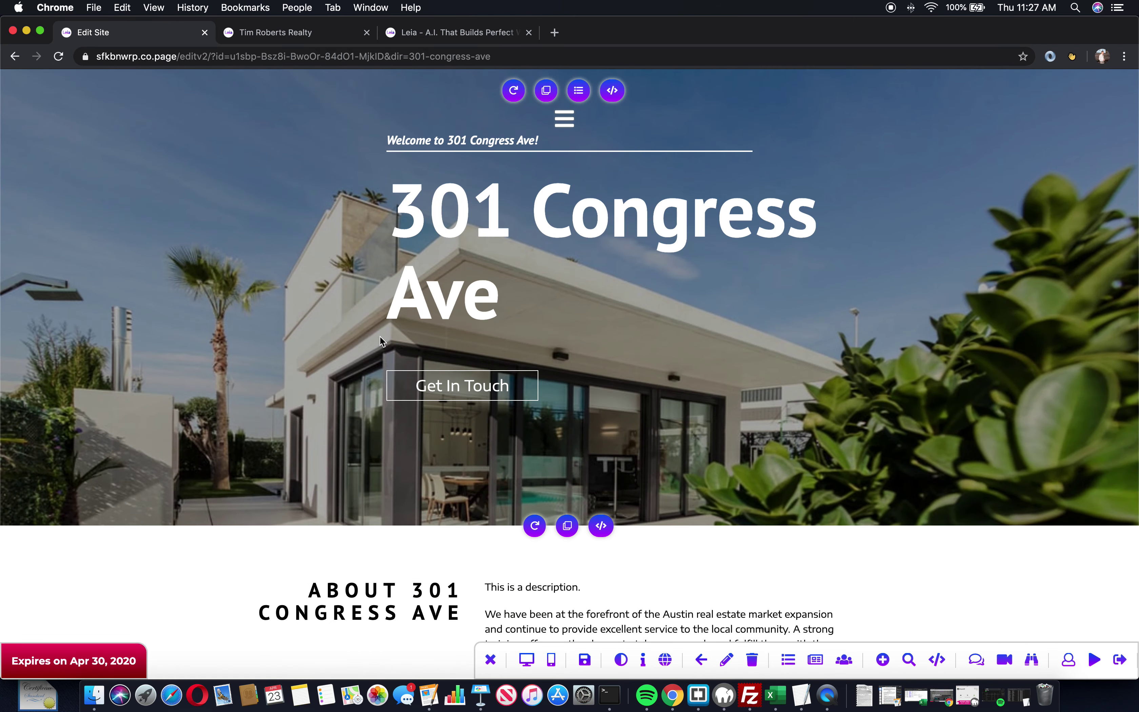
left_click(535, 425)
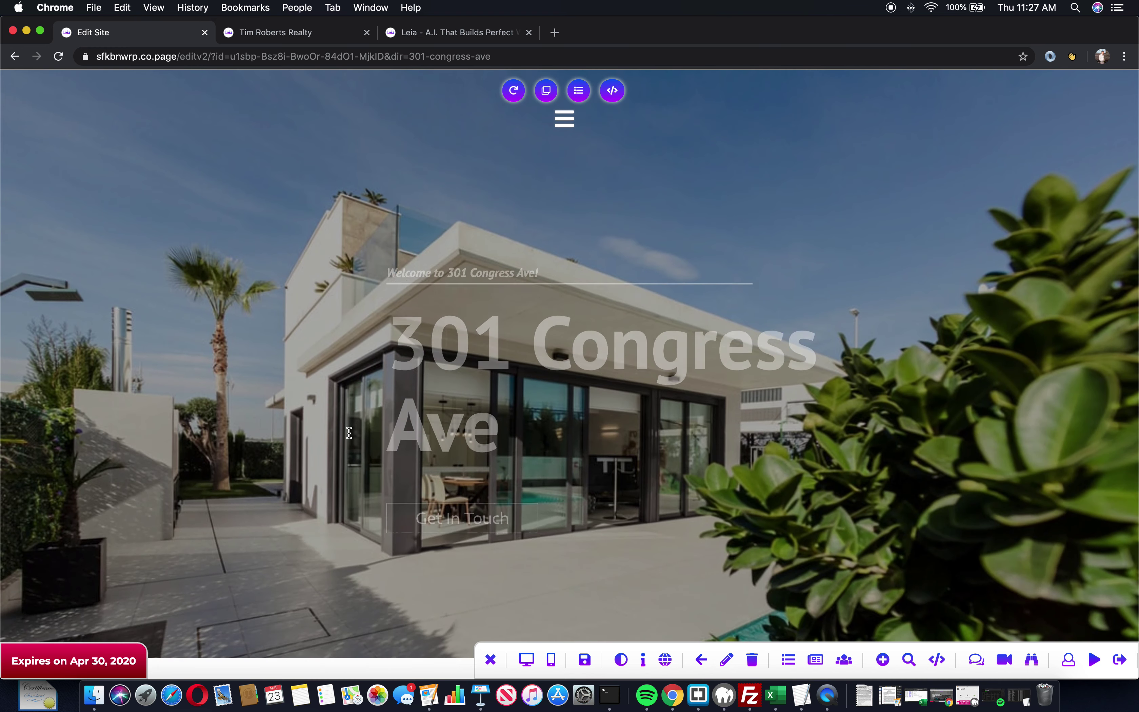
scroll(574, 411, "down", 3)
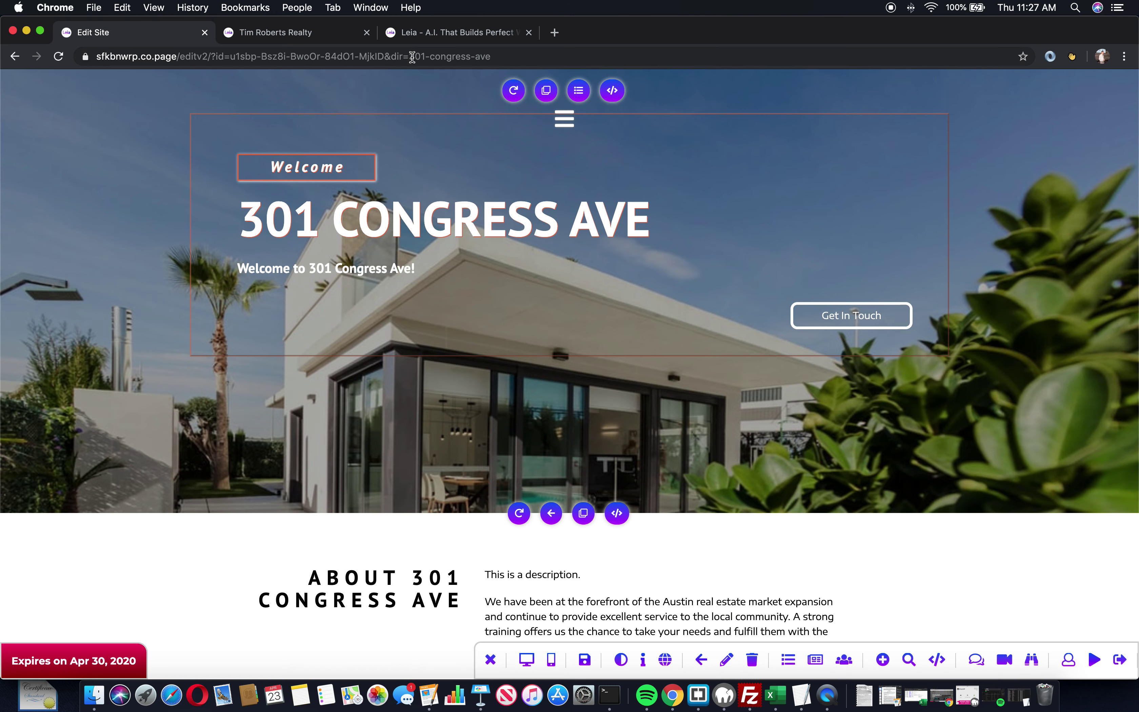
left_click(726, 659)
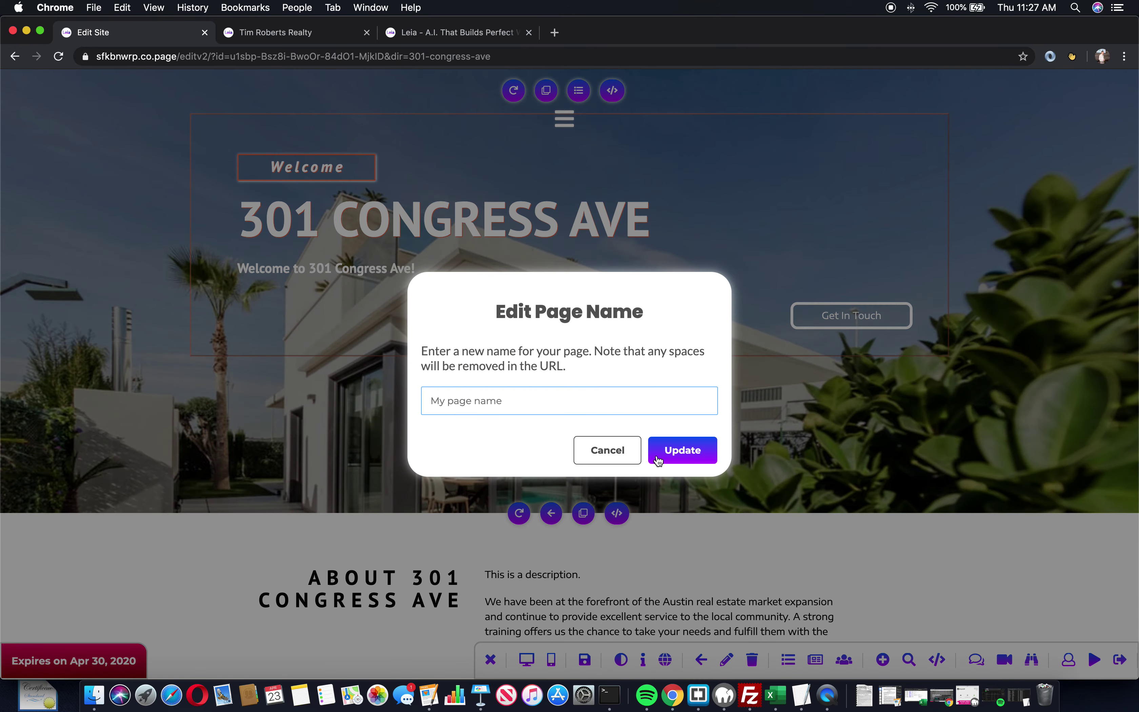
left_click(603, 456)
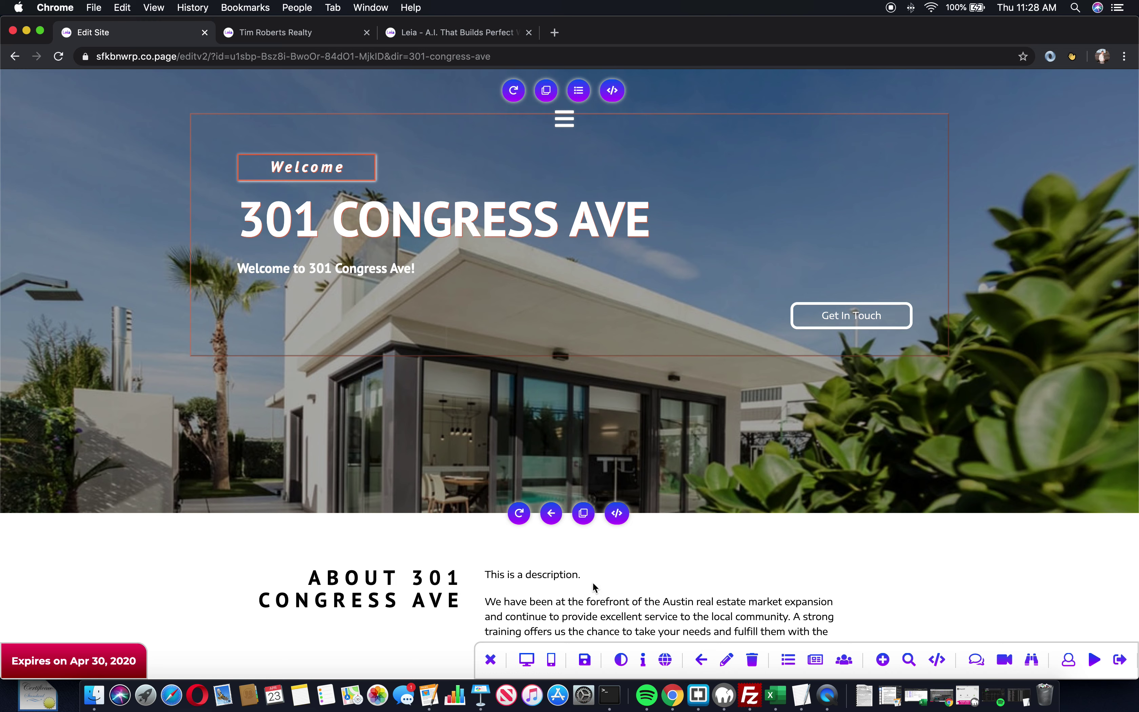
Reload the live realty site, close the email popup and open 301 Congress Ave via 'Read More!'
left_click(274, 37)
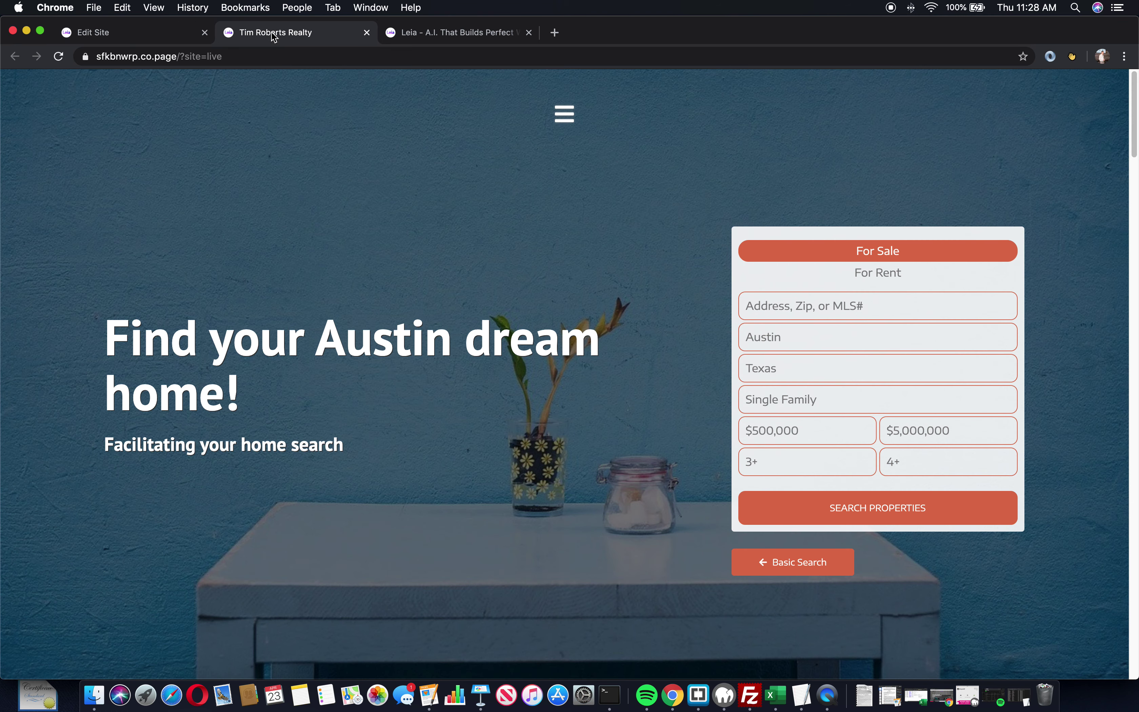
left_click(58, 57)
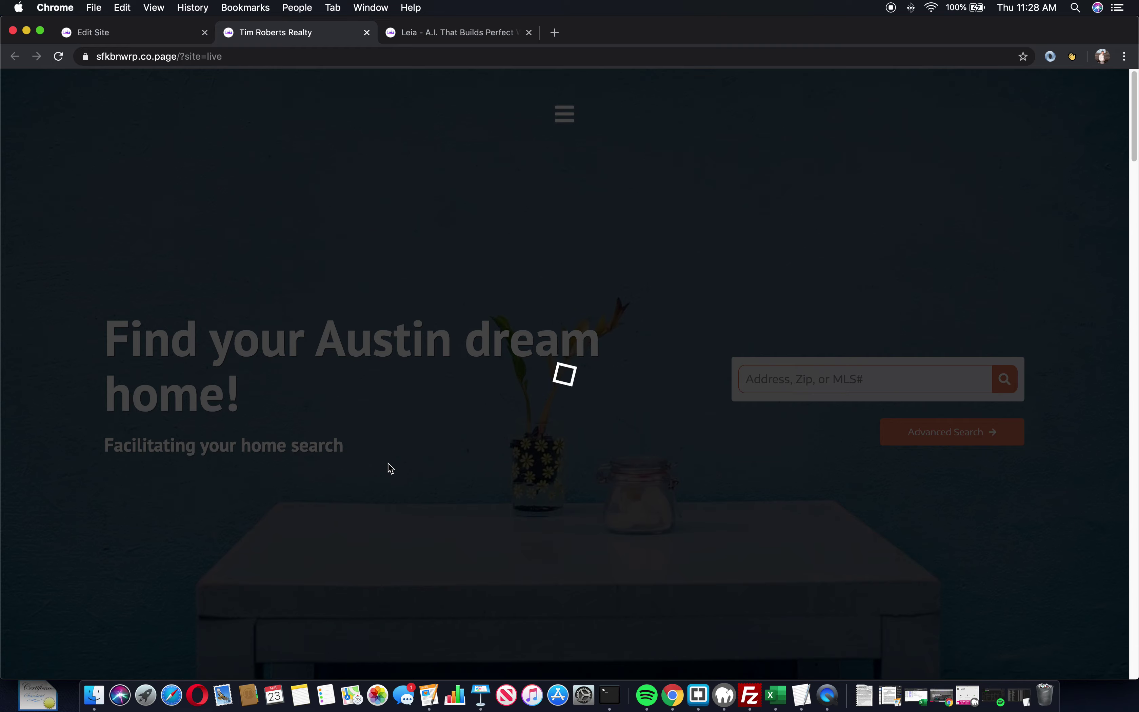
scroll(389, 467, "down", 15)
scroll(388, 463, "down", 10)
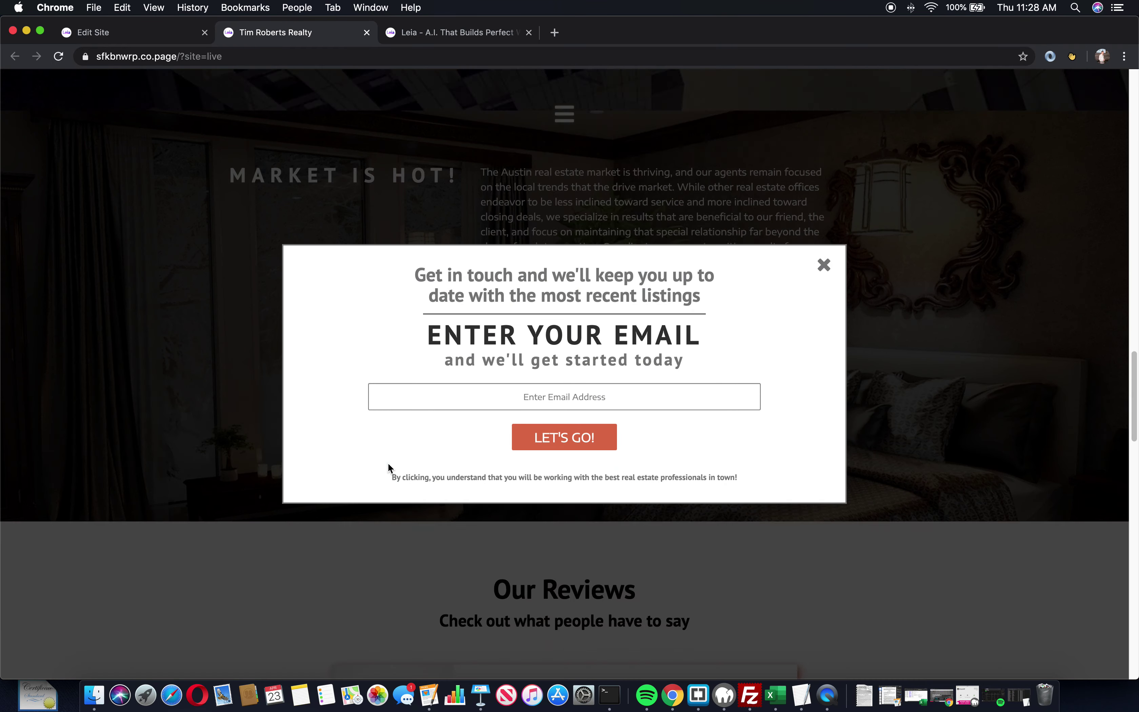
left_click(824, 265)
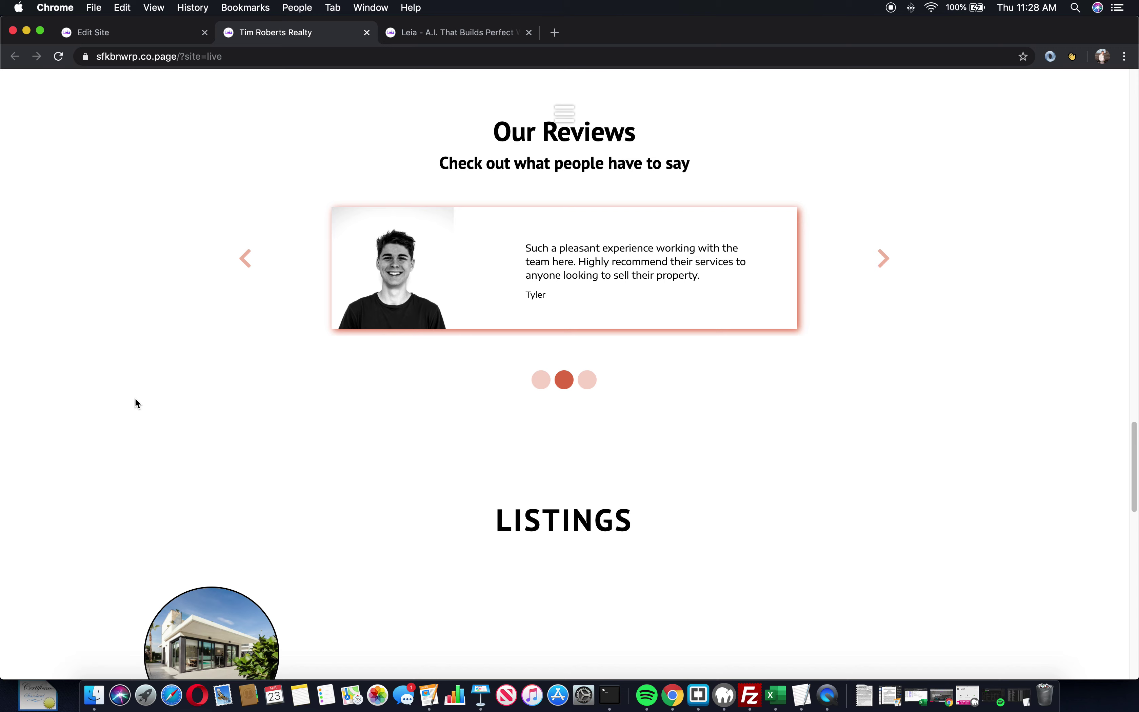
scroll(151, 388, "down", 5)
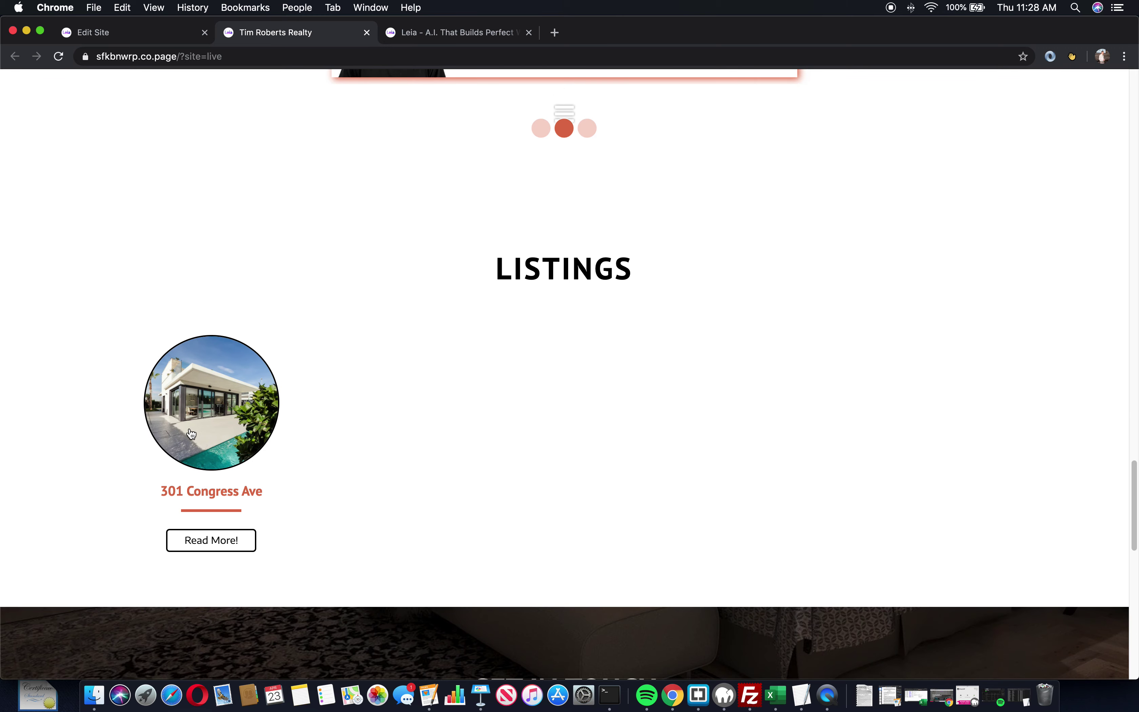
left_click(214, 544)
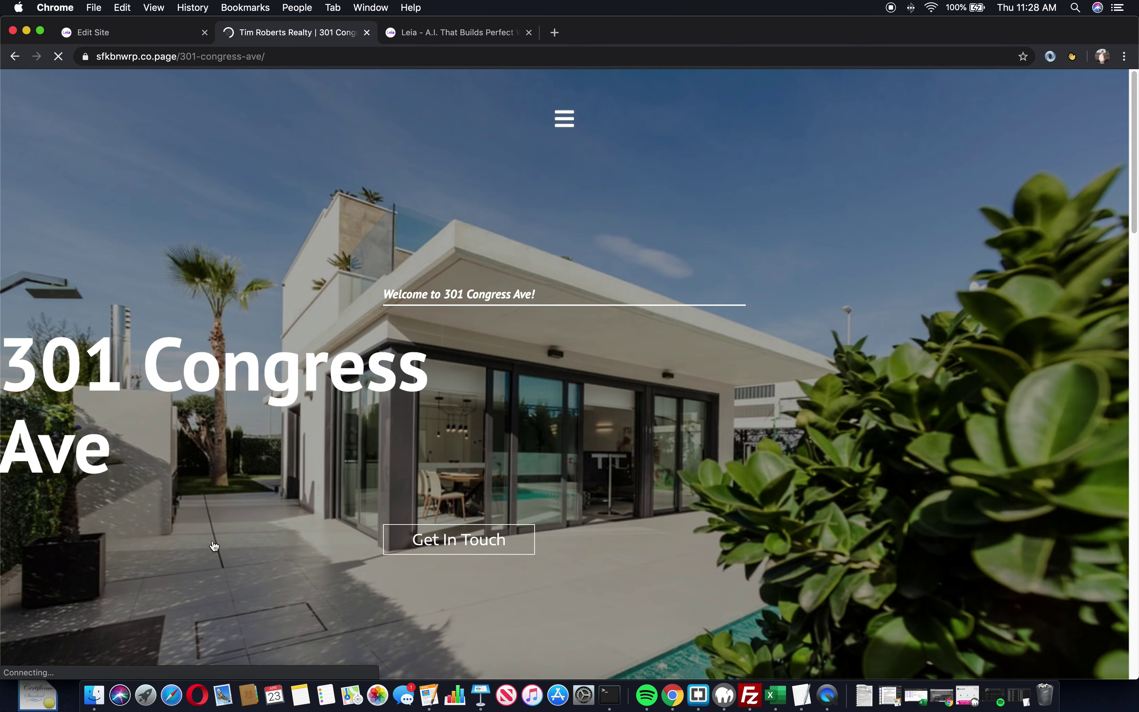
Review the live 301 Congress Ave page, then return to the Edit Site tab
scroll(290, 386, "down", 10)
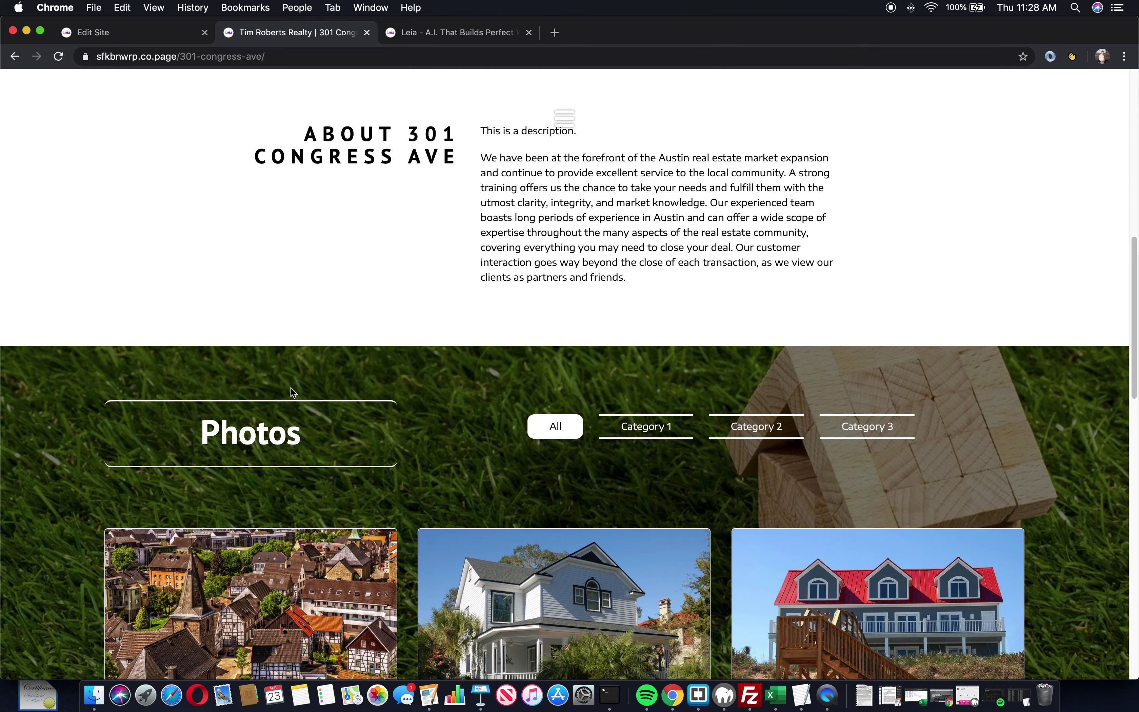
scroll(291, 388, "down", 10)
scroll(312, 386, "up", 5)
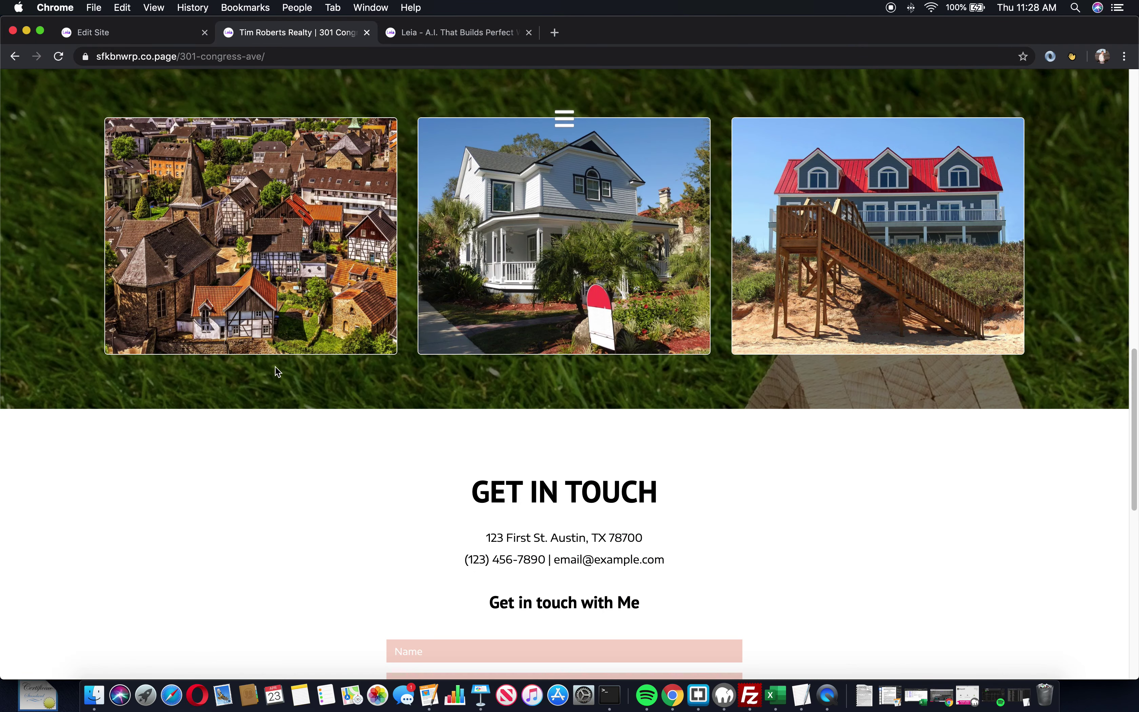
left_click(150, 37)
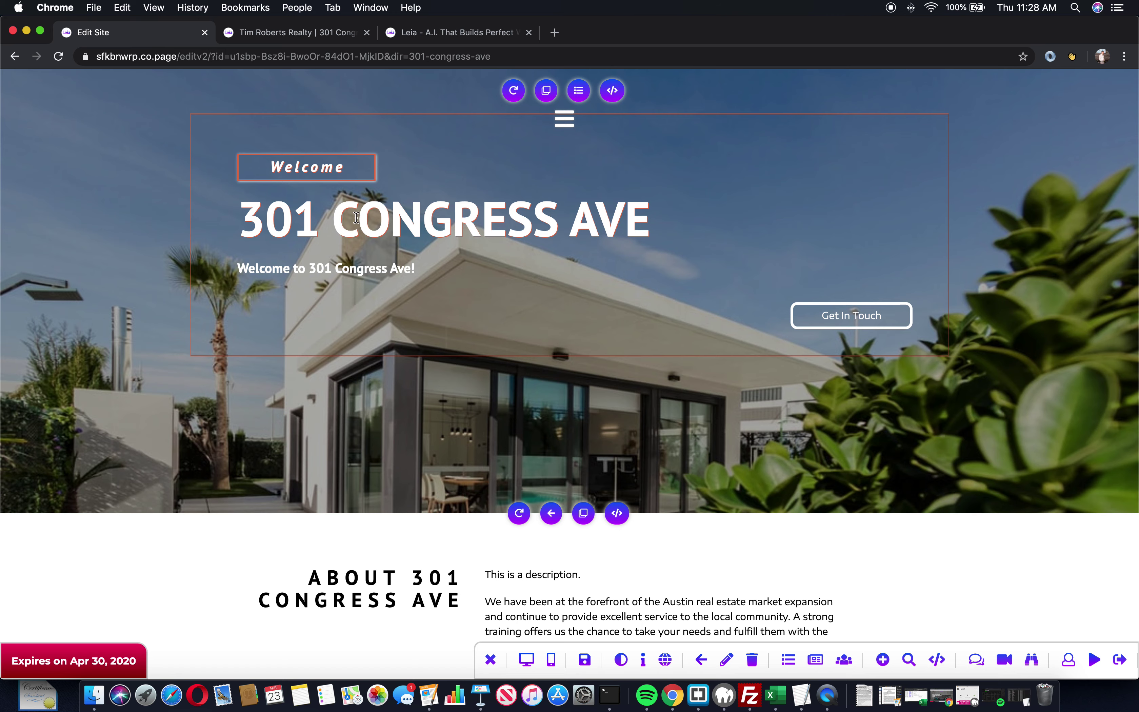